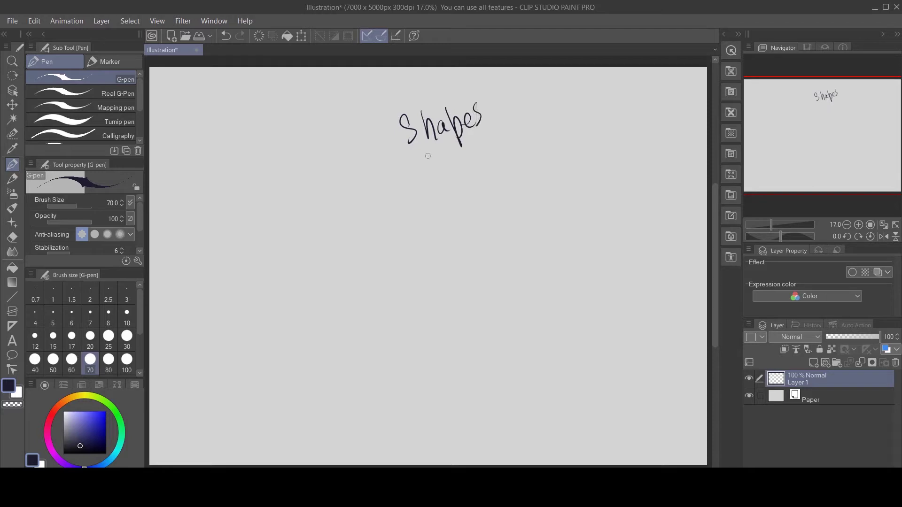
Underline the "Shapes" title and draw a square, a circle and a triangle in a row below it
{"action": "left_click_drag", "start_coordinate": [413, 158], "coordinate": [499, 125]}
{"action": "mouse_move", "coordinate": [218, 198]}
{"action": "left_mouse_down"}
{"action": "mouse_move", "coordinate": [219, 236]}
{"action": "mouse_move", "coordinate": [255, 190]}
{"action": "mouse_move", "coordinate": [257, 242]}
{"action": "mouse_move", "coordinate": [229, 243]}
{"action": "mouse_move", "coordinate": [271, 237]}
{"action": "left_mouse_up"}
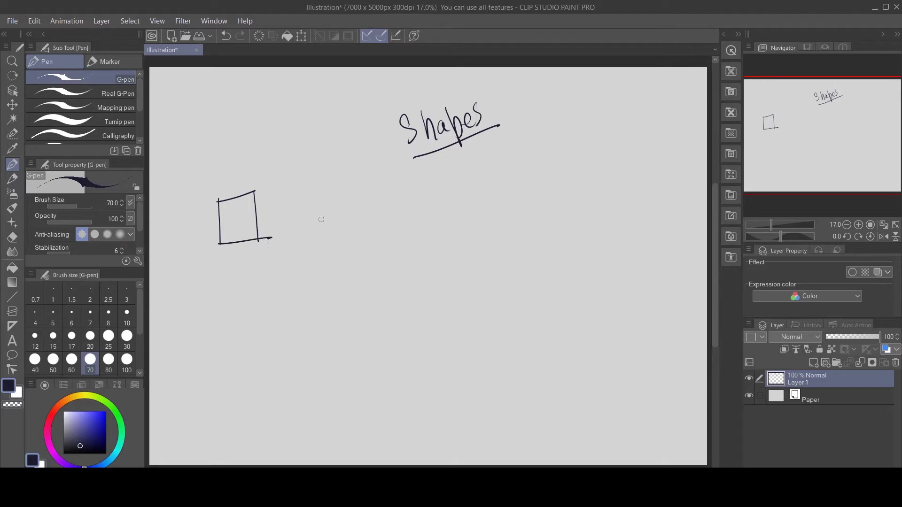
{"action": "left_click_drag", "start_coordinate": [321, 193], "coordinate": [298, 220]}
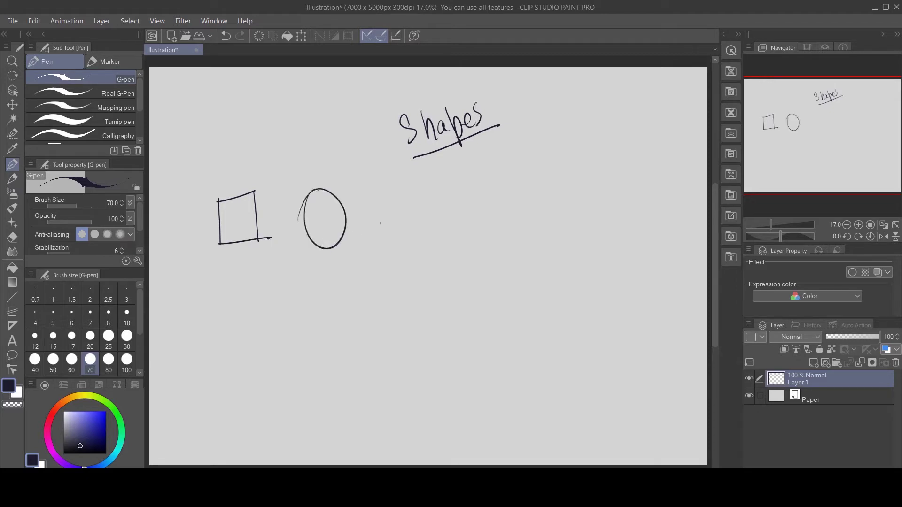
{"action": "left_click_drag", "start_coordinate": [391, 194], "coordinate": [378, 245]}
{"action": "mouse_move", "coordinate": [391, 196]}
{"action": "left_mouse_down"}
{"action": "mouse_move", "coordinate": [415, 247]}
{"action": "mouse_move", "coordinate": [411, 239]}
{"action": "left_mouse_up"}
Draw a skewed quadrilateral, a slanted ellipse and a trapezoid in a second row beneath the square, circle and triangle
{"action": "left_click_drag", "start_coordinate": [202, 289], "coordinate": [192, 329]}
{"action": "left_click_drag", "start_coordinate": [202, 291], "coordinate": [245, 284]}
{"action": "mouse_move", "coordinate": [191, 328]}
{"action": "left_mouse_down"}
{"action": "mouse_move", "coordinate": [234, 301]}
{"action": "mouse_move", "coordinate": [241, 286]}
{"action": "left_mouse_up"}
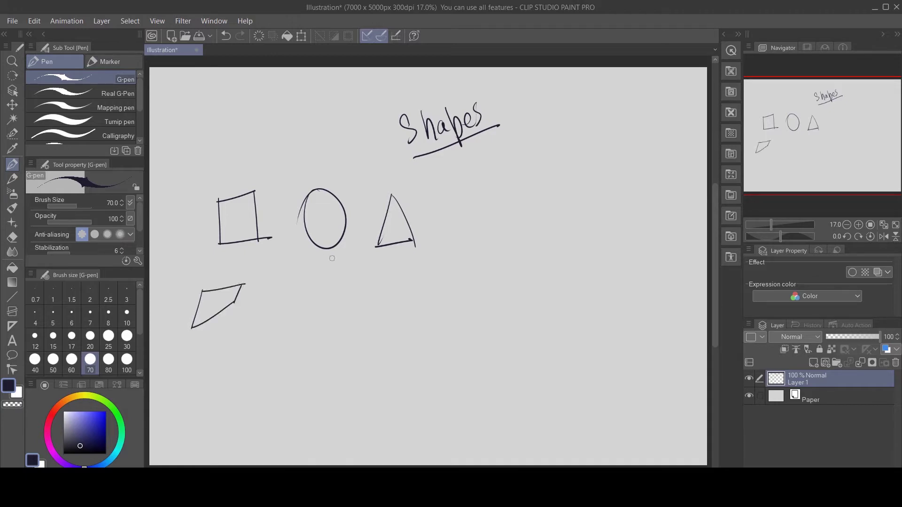
{"action": "mouse_move", "coordinate": [332, 258]}
{"action": "left_mouse_down"}
{"action": "mouse_move", "coordinate": [289, 334]}
{"action": "mouse_move", "coordinate": [315, 310]}
{"action": "left_mouse_up"}
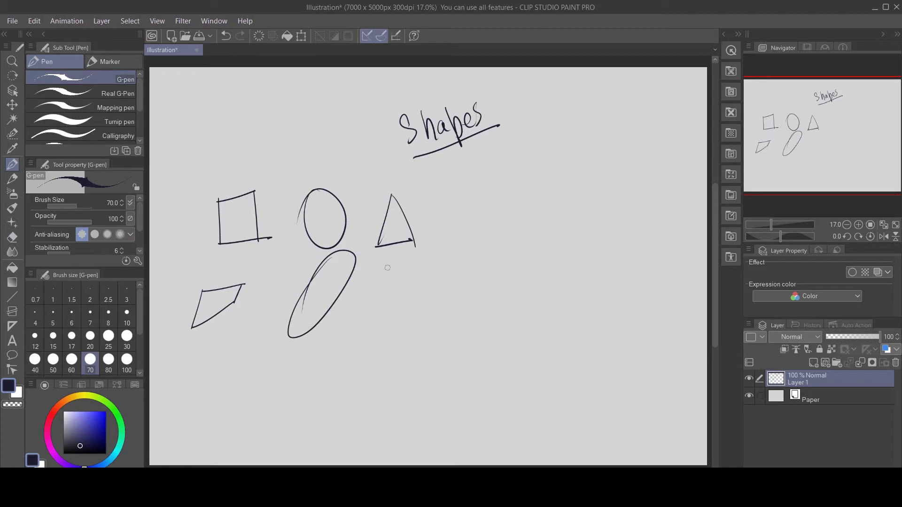
{"action": "left_click_drag", "start_coordinate": [386, 266], "coordinate": [375, 317]}
{"action": "mouse_move", "coordinate": [385, 268]}
{"action": "left_mouse_down"}
{"action": "mouse_move", "coordinate": [415, 260]}
{"action": "mouse_move", "coordinate": [437, 319]}
{"action": "left_mouse_up"}
{"action": "left_click_drag", "start_coordinate": [376, 320], "coordinate": [435, 305]}
{"action": "key", "text": "e"}
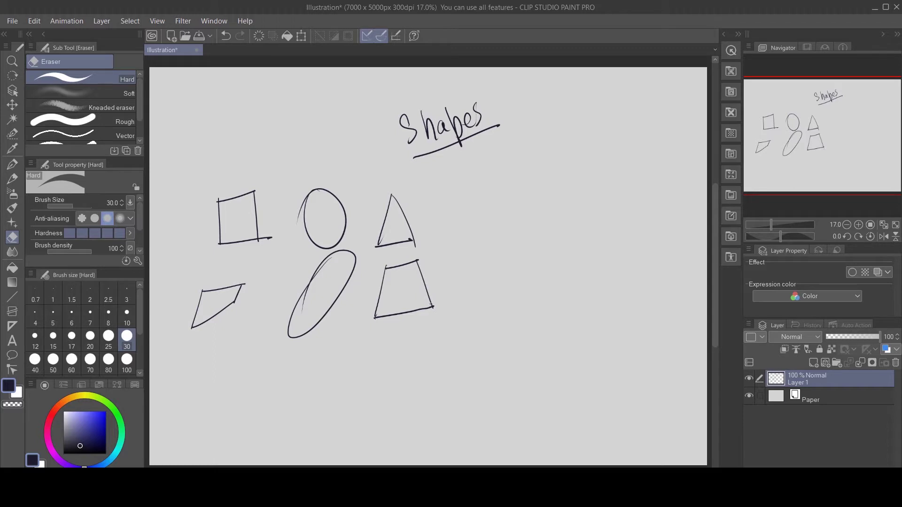
{"action": "key", "text": "b"}
{"action": "key", "text": "e"}
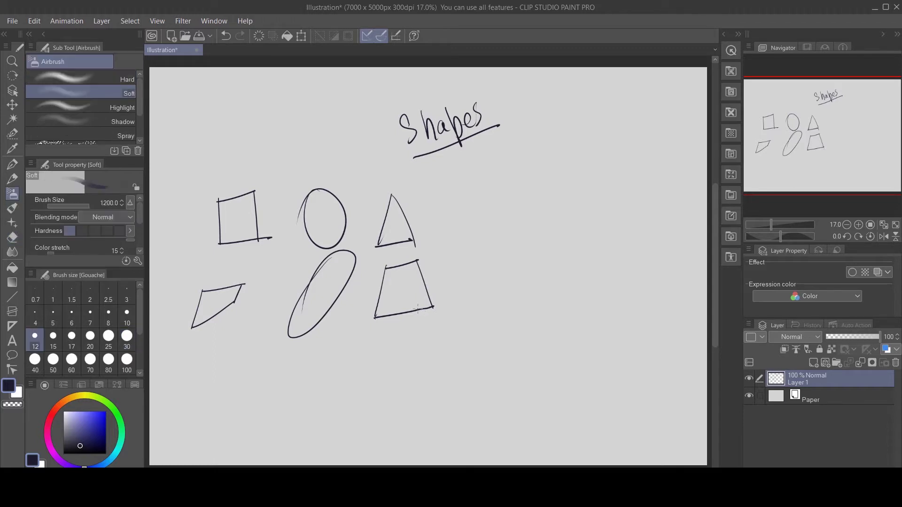
{"action": "key", "text": "p"}
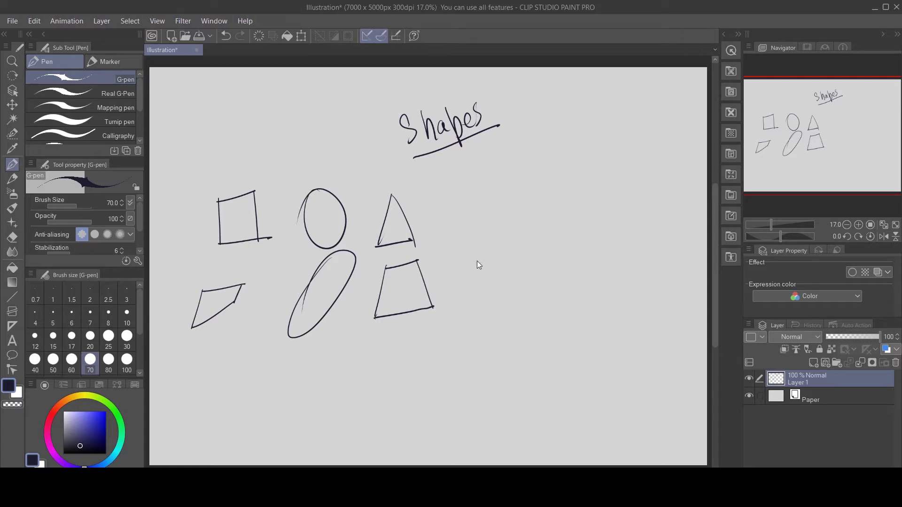
Select the whole canvas, handwrite "Perspective" and "mirror" beside the shapes, and circle the square's upper-left corner
{"action": "key", "text": "ctrl+a"}
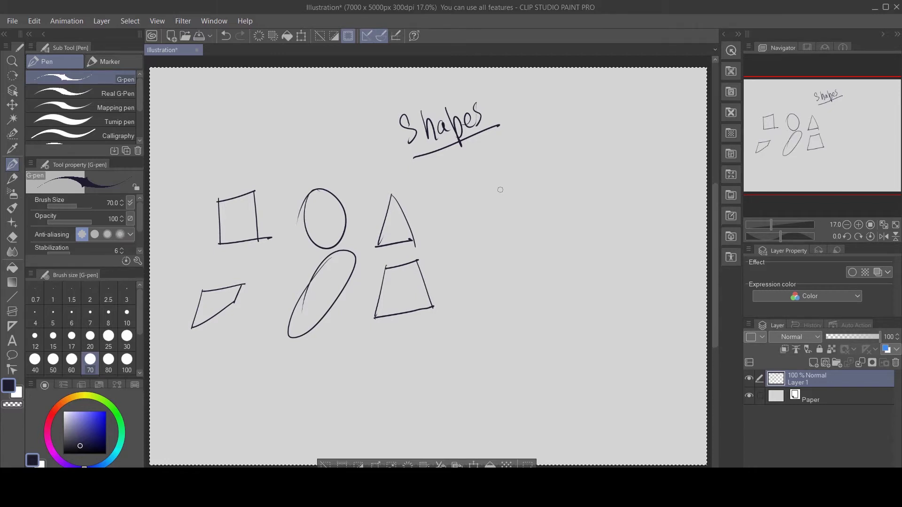
{"action": "mouse_move", "coordinate": [484, 187]}
{"action": "left_mouse_down"}
{"action": "mouse_move", "coordinate": [495, 218]}
{"action": "mouse_move", "coordinate": [492, 209]}
{"action": "mouse_move", "coordinate": [511, 210]}
{"action": "mouse_move", "coordinate": [520, 194]}
{"action": "left_mouse_up"}
{"action": "mouse_move", "coordinate": [532, 189]}
{"action": "left_mouse_down"}
{"action": "mouse_move", "coordinate": [525, 202]}
{"action": "mouse_move", "coordinate": [540, 180]}
{"action": "mouse_move", "coordinate": [548, 219]}
{"action": "left_mouse_up"}
{"action": "mouse_move", "coordinate": [544, 188]}
{"action": "left_mouse_down"}
{"action": "mouse_move", "coordinate": [550, 202]}
{"action": "mouse_move", "coordinate": [564, 197]}
{"action": "left_mouse_up"}
{"action": "mouse_move", "coordinate": [574, 181]}
{"action": "left_mouse_down"}
{"action": "mouse_move", "coordinate": [570, 187]}
{"action": "mouse_move", "coordinate": [583, 192]}
{"action": "mouse_move", "coordinate": [594, 175]}
{"action": "left_mouse_up"}
{"action": "mouse_move", "coordinate": [593, 174]}
{"action": "left_mouse_down"}
{"action": "mouse_move", "coordinate": [603, 183]}
{"action": "mouse_move", "coordinate": [623, 172]}
{"action": "left_mouse_up"}
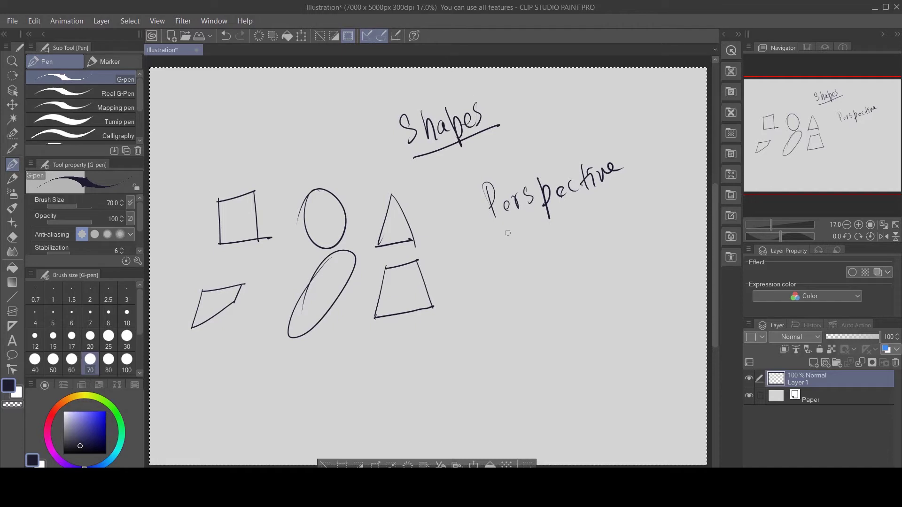
{"action": "mouse_move", "coordinate": [503, 248]}
{"action": "left_mouse_down"}
{"action": "mouse_move", "coordinate": [524, 260]}
{"action": "mouse_move", "coordinate": [574, 225]}
{"action": "left_mouse_up"}
{"action": "left_click_drag", "start_coordinate": [204, 183], "coordinate": [213, 212]}
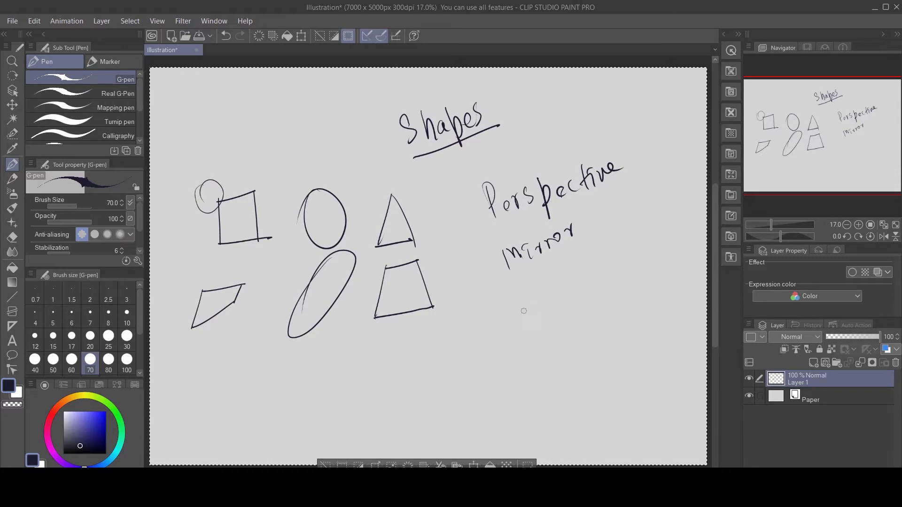
Clear everything drawn on Layer 1 and deselect the canvas
{"action": "key", "text": "Delete"}
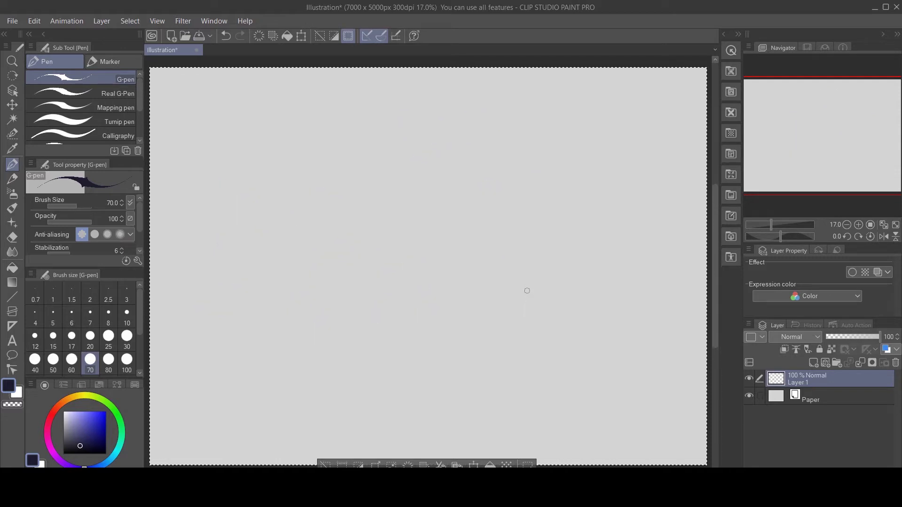
{"action": "key", "text": "ctrl+d"}
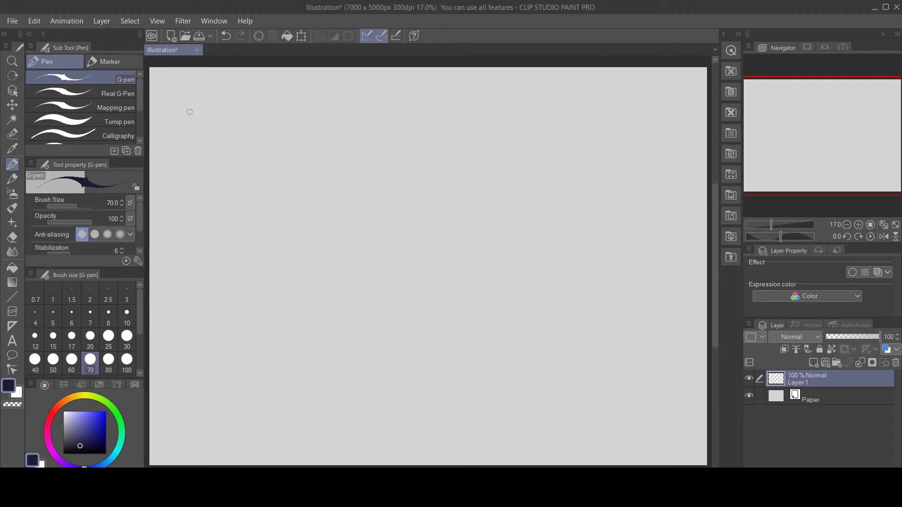
Draw a long, thick horizon line in the upper-left half of the canvas with a vanishing point mark near its middle
{"action": "left_click_drag", "start_coordinate": [187, 104], "coordinate": [190, 201]}
{"action": "key", "text": "ctrl+z"}
{"action": "left_click", "coordinate": [317, 192]}
{"action": "left_click_drag", "start_coordinate": [349, 214], "coordinate": [514, 199]}
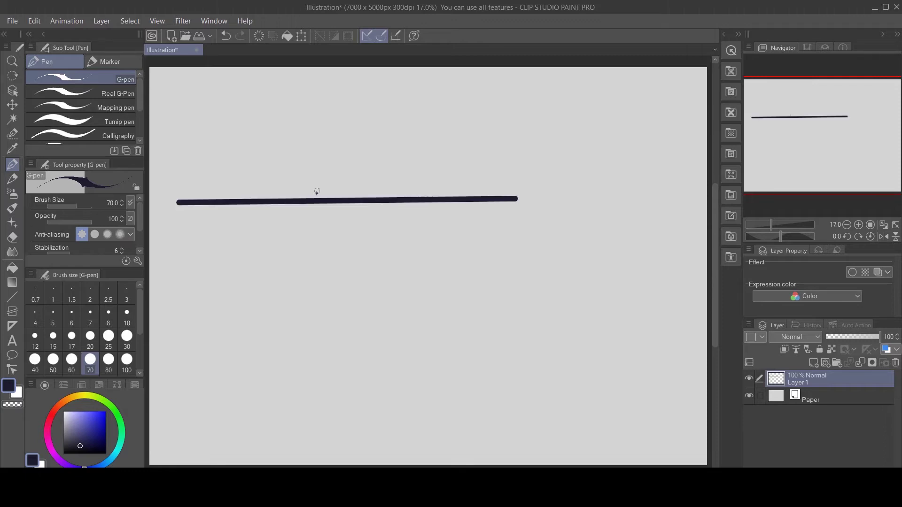
Draw four straight perspective lines radiating from the vanishing point, two below the horizon and two above it
{"action": "left_click_drag", "start_coordinate": [316, 200], "coordinate": [317, 196]}
{"action": "left_click", "coordinate": [186, 327], "text": "shift"}
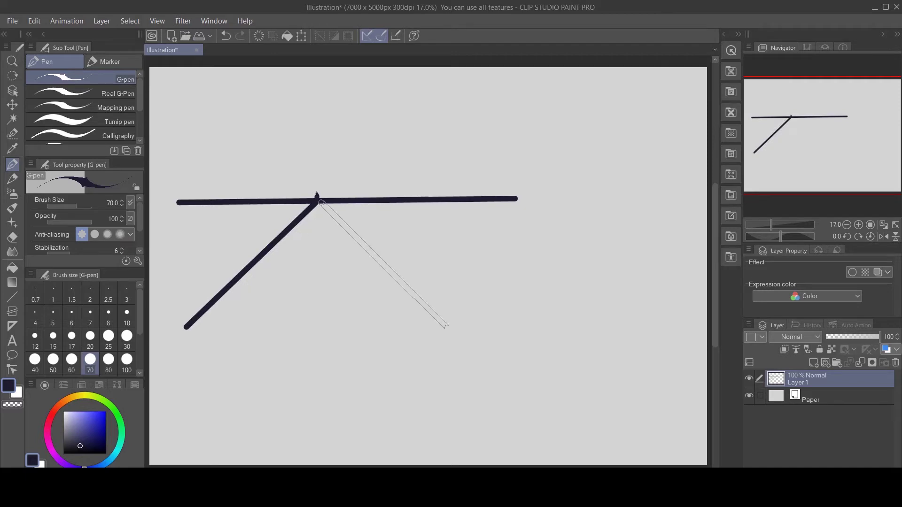
{"action": "left_click", "coordinate": [472, 340], "text": "shift"}
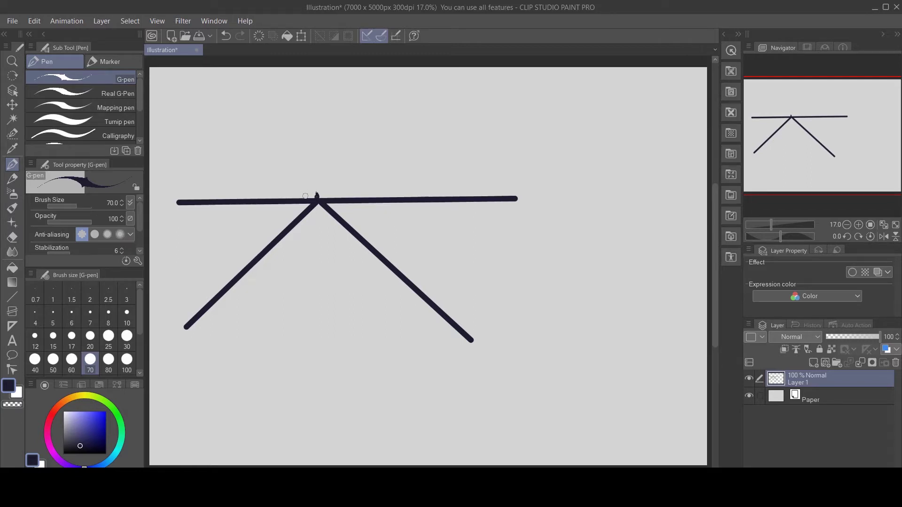
{"action": "left_click_drag", "start_coordinate": [318, 195], "coordinate": [475, 107]}
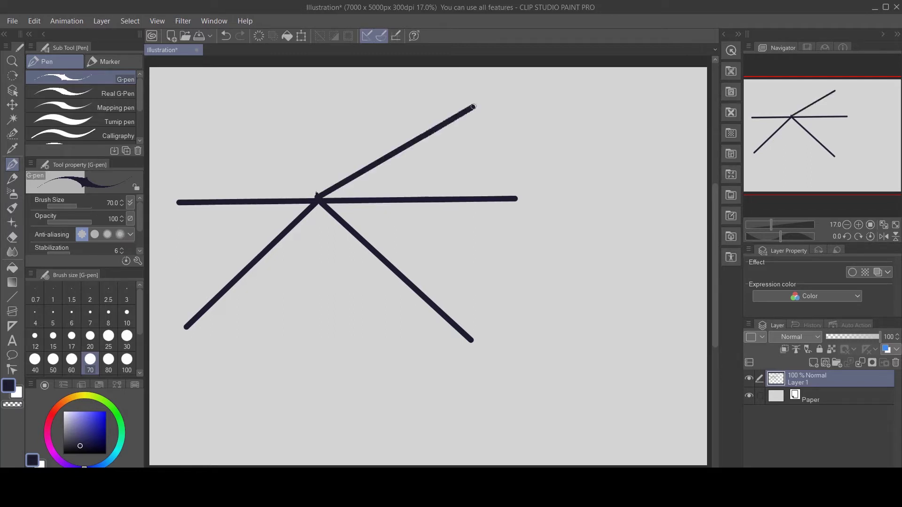
{"action": "mouse_move", "coordinate": [317, 197]}
{"action": "left_mouse_down"}
{"action": "mouse_move", "coordinate": [261, 165]}
{"action": "mouse_move", "coordinate": [213, 111]}
{"action": "left_mouse_up"}
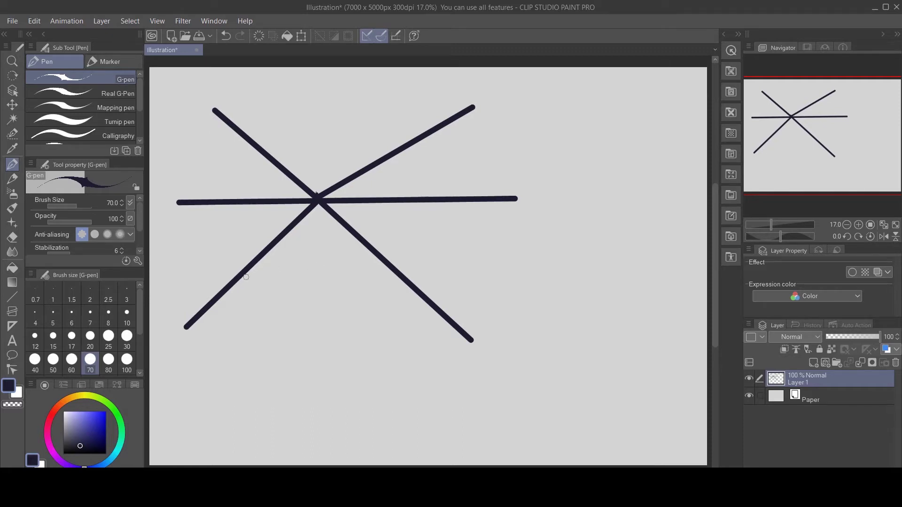
Draw a short, straight, nearly horizontal far edge below the vanishing point, between the two lower perspective lines
{"action": "left_click", "coordinate": [284, 265]}
{"action": "left_click", "coordinate": [371, 260], "text": "shift"}
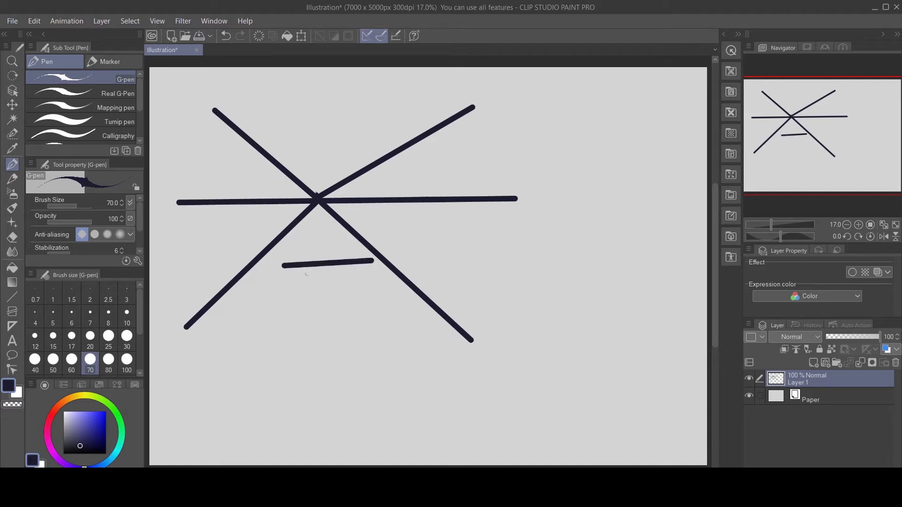
{"action": "left_click", "coordinate": [274, 325]}
{"action": "key", "text": "ctrl+z"}
{"action": "left_click", "coordinate": [284, 266]}
Sketch a small thin-lined square to the right of the perspective drawing, with a tick mark across each side
{"action": "left_click_drag", "start_coordinate": [557, 143], "coordinate": [553, 204]}
{"action": "mouse_move", "coordinate": [559, 142]}
{"action": "left_mouse_down"}
{"action": "mouse_move", "coordinate": [599, 142]}
{"action": "mouse_move", "coordinate": [599, 198]}
{"action": "left_mouse_up"}
{"action": "left_click_drag", "start_coordinate": [577, 198], "coordinate": [577, 203]}
{"action": "mouse_move", "coordinate": [582, 137]}
{"action": "left_mouse_down"}
{"action": "mouse_move", "coordinate": [581, 152]}
{"action": "mouse_move", "coordinate": [610, 174]}
{"action": "left_mouse_up"}
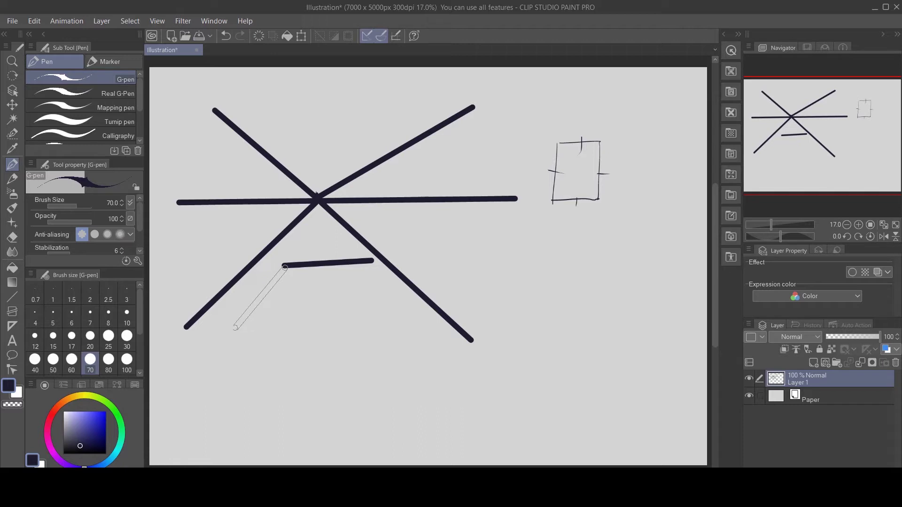
Complete the square in perspective with two sides widening from the far edge and a straight near edge joining them
{"action": "left_click", "coordinate": [228, 331], "text": "shift"}
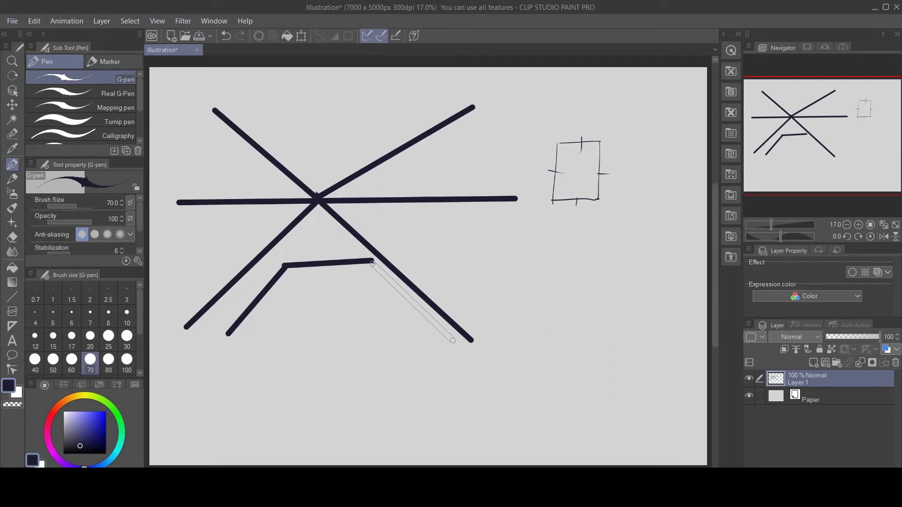
{"action": "left_click", "coordinate": [442, 330], "text": "shift"}
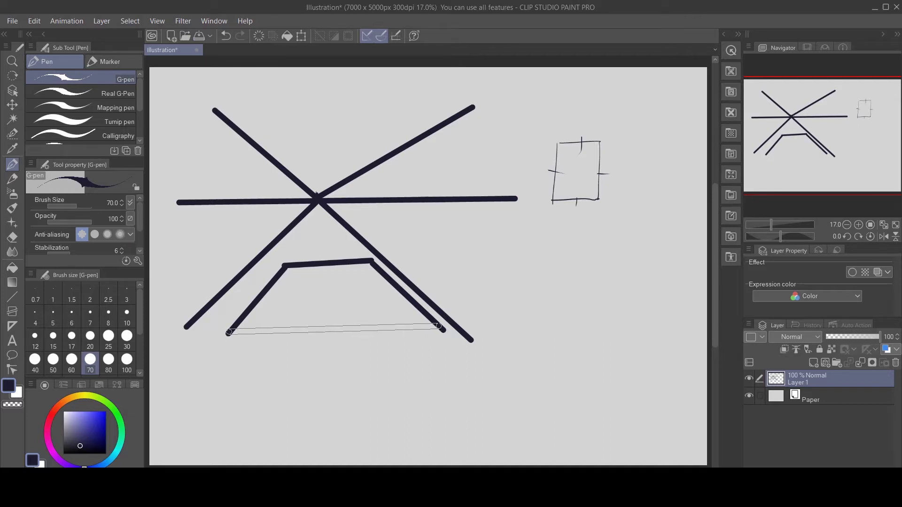
{"action": "left_click", "coordinate": [439, 326], "text": "shift"}
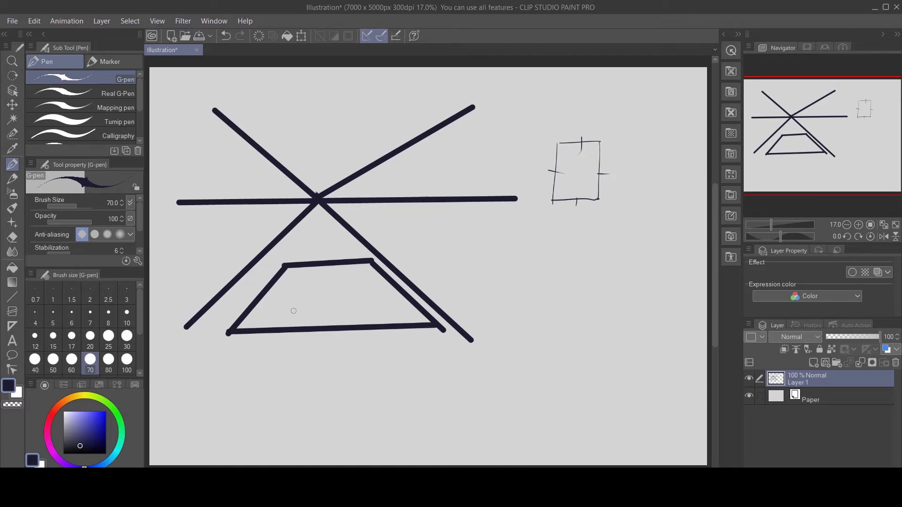
Erase the overshooting line end at the perspective square's lower-right corner with the Hard eraser at size 120
{"action": "key", "text": "e"}
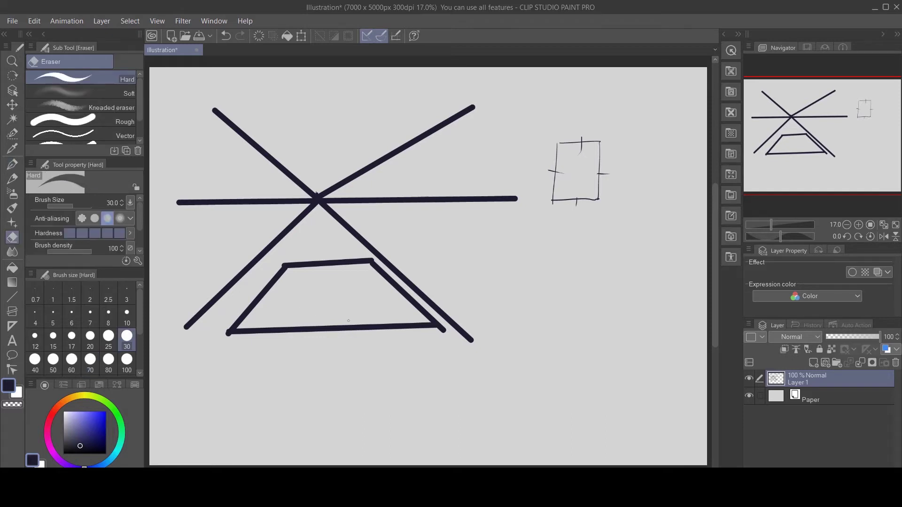
{"action": "key", "text": "bracketright"}
{"action": "key", "text": "bracketright"}
{"action": "key", "text": "bracketright"}
{"action": "key", "text": "bracketright"}
{"action": "key", "text": "bracketright"}
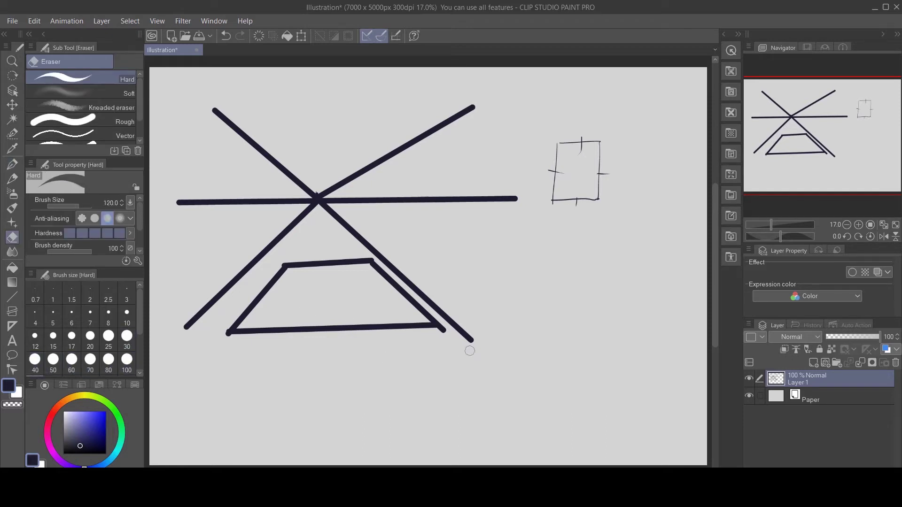
{"action": "left_click_drag", "start_coordinate": [448, 337], "coordinate": [443, 328]}
Draw a second horizon line below the small square with the G-pen and mark a red vanishing point near each end
{"action": "key", "text": "p"}
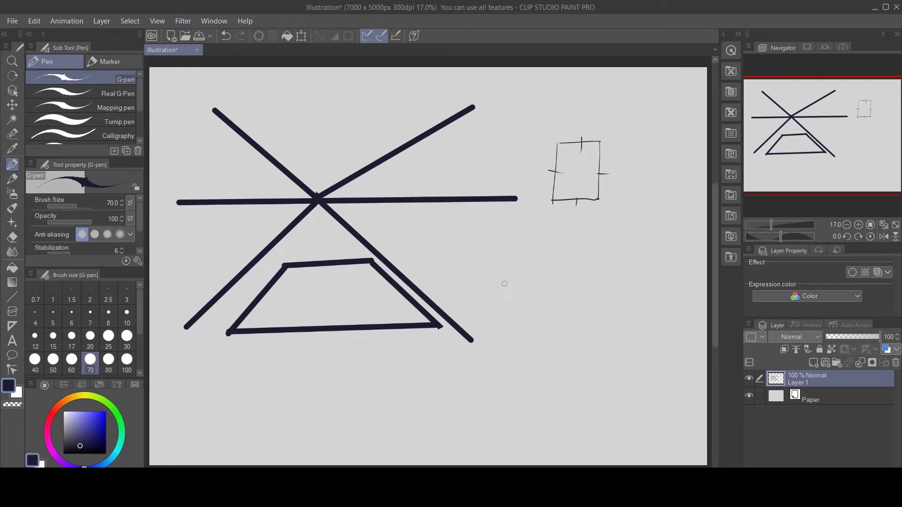
{"action": "left_click_drag", "start_coordinate": [503, 283], "coordinate": [698, 283]}
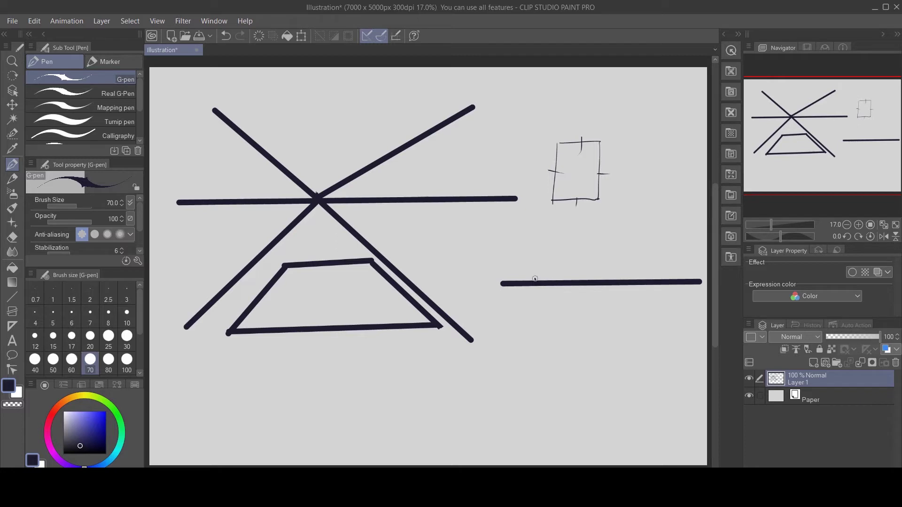
{"action": "left_click", "coordinate": [52, 414]}
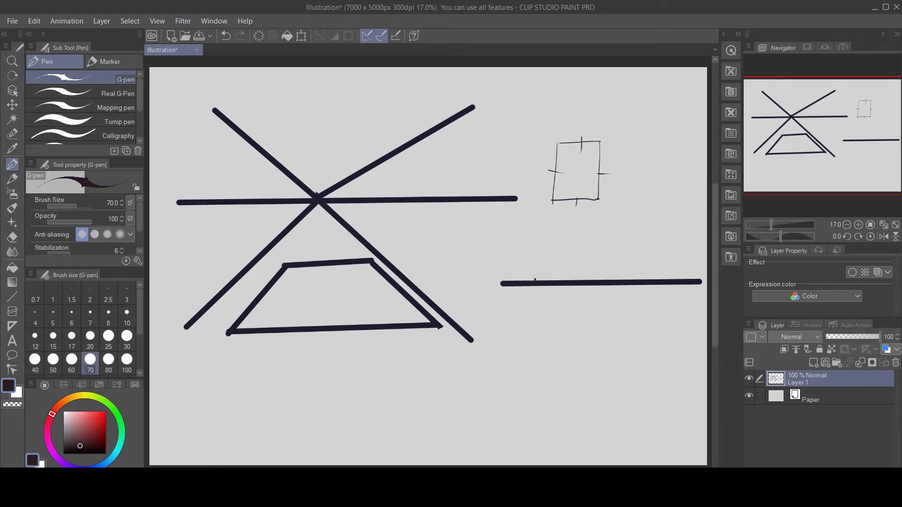
{"action": "left_click", "coordinate": [98, 426]}
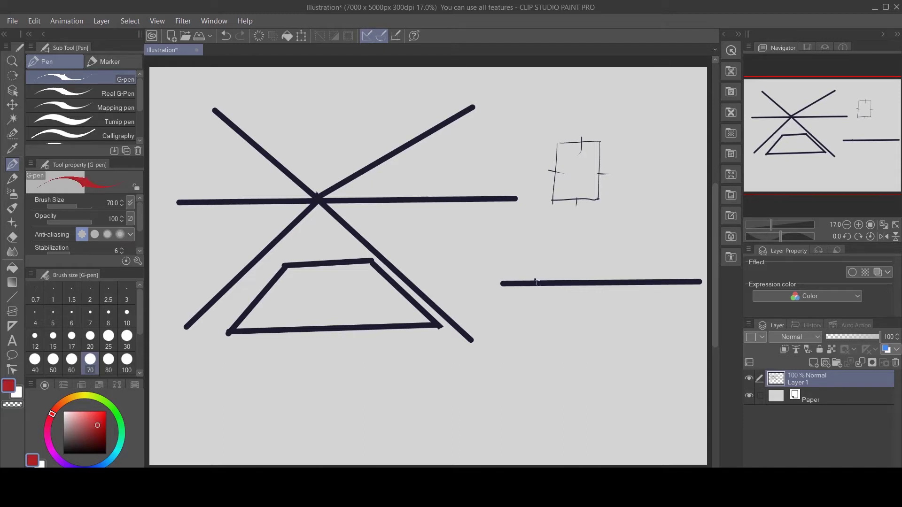
{"action": "left_click", "coordinate": [536, 279]}
{"action": "left_click", "coordinate": [689, 280]}
Draw green straight perspective lines from both red vanishing points, one upward and one downward from each, crossing between them
{"action": "left_click", "coordinate": [117, 415]}
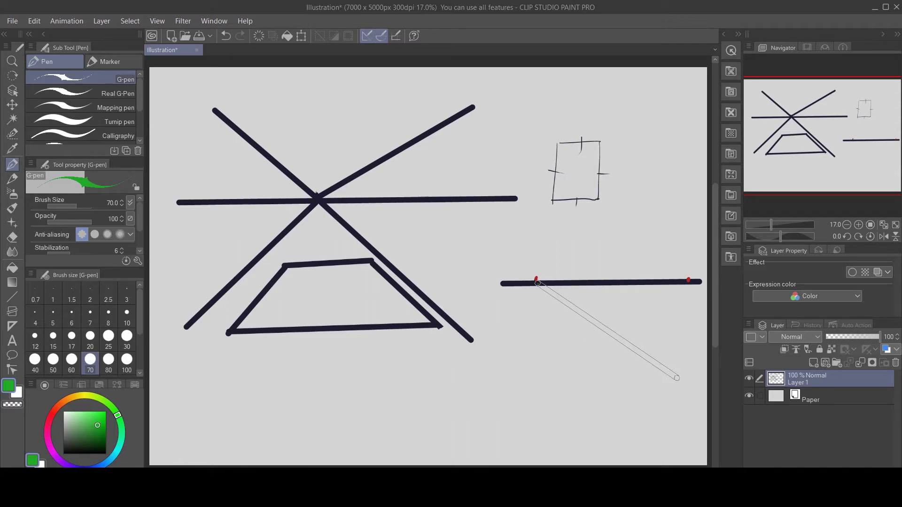
{"action": "left_click", "coordinate": [686, 378], "text": "shift"}
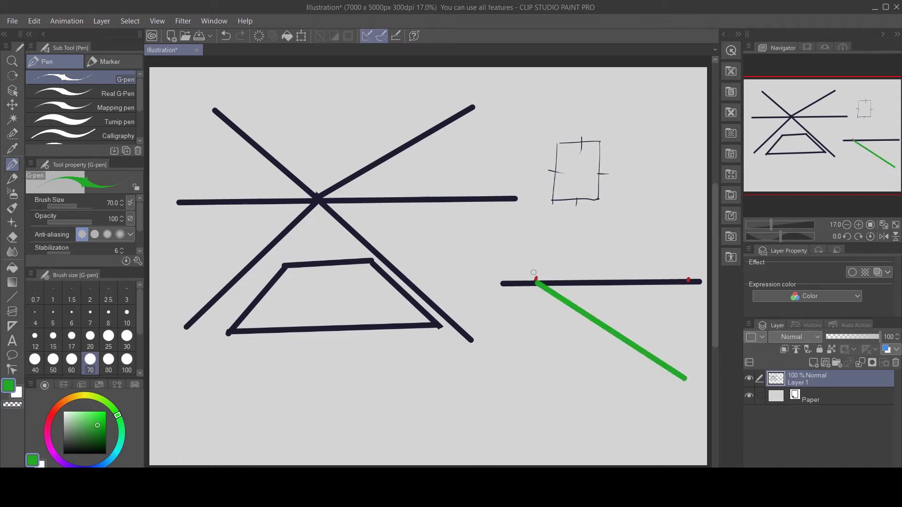
{"action": "left_click_drag", "start_coordinate": [536, 279], "coordinate": [665, 190]}
{"action": "left_click", "coordinate": [665, 189], "text": "shift"}
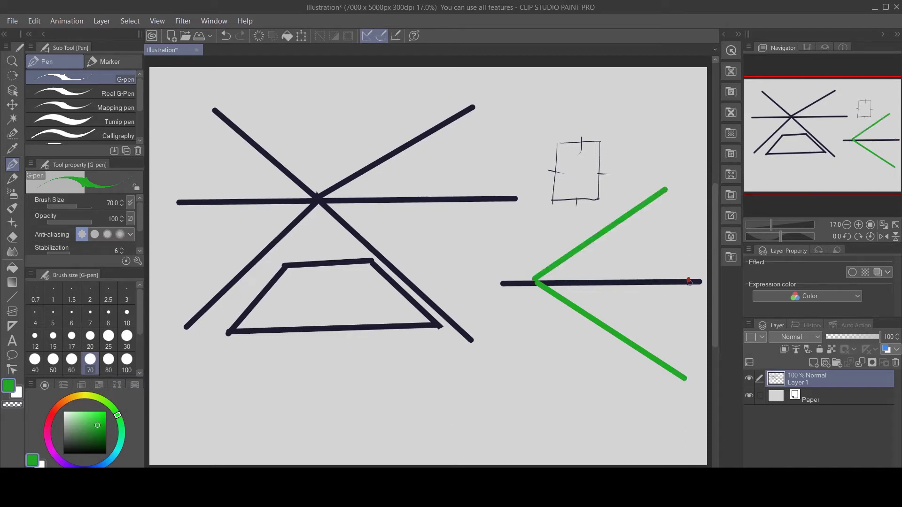
{"action": "mouse_move", "coordinate": [688, 280]}
{"action": "left_mouse_down"}
{"action": "mouse_move", "coordinate": [610, 368]}
{"action": "mouse_move", "coordinate": [628, 357]}
{"action": "mouse_move", "coordinate": [584, 368]}
{"action": "mouse_move", "coordinate": [586, 384]}
{"action": "left_mouse_up"}
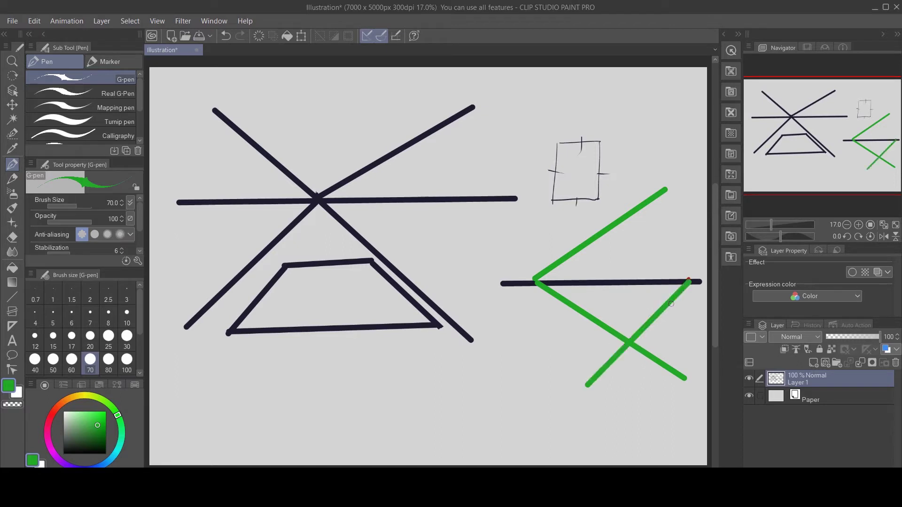
{"action": "mouse_move", "coordinate": [689, 281]}
{"action": "left_mouse_down"}
{"action": "mouse_move", "coordinate": [540, 188]}
{"action": "mouse_move", "coordinate": [563, 185]}
{"action": "mouse_move", "coordinate": [569, 172]}
{"action": "left_mouse_up"}
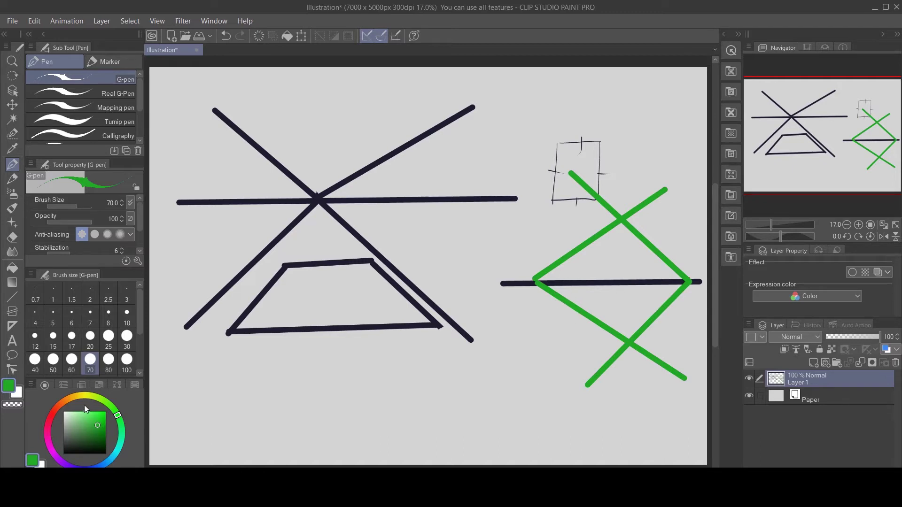
Set the pen colour to golden yellow and try an edge of a shape just below the second horizon line
{"action": "left_click", "coordinate": [76, 396]}
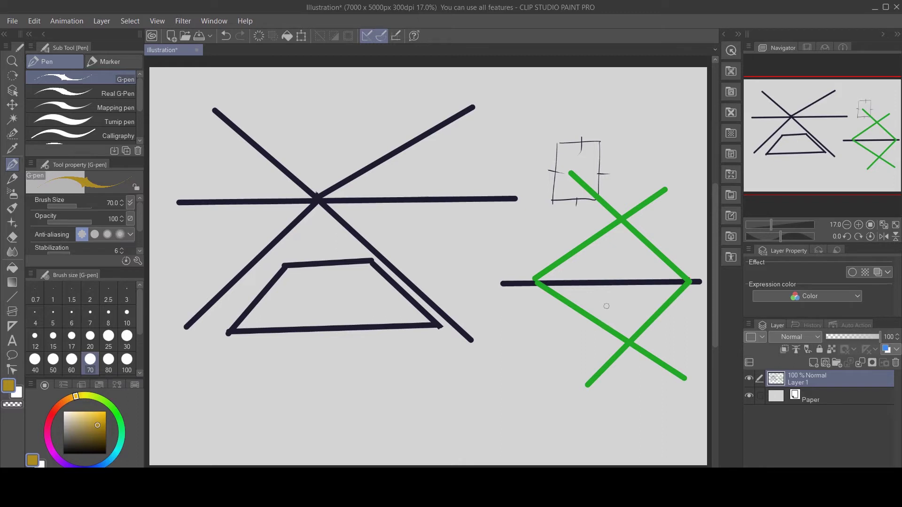
{"action": "mouse_move", "coordinate": [601, 304]}
{"action": "left_mouse_down"}
{"action": "mouse_move", "coordinate": [655, 302]}
{"action": "mouse_move", "coordinate": [644, 303]}
{"action": "mouse_move", "coordinate": [628, 330]}
{"action": "left_mouse_up"}
{"action": "key", "text": "ctrl+z"}
{"action": "key", "text": "ctrl+z"}
{"action": "mouse_move", "coordinate": [623, 80]}
{"action": "left_mouse_down"}
{"action": "mouse_move", "coordinate": [599, 98]}
{"action": "mouse_move", "coordinate": [629, 97]}
{"action": "mouse_move", "coordinate": [655, 83]}
{"action": "left_mouse_up"}
{"action": "mouse_move", "coordinate": [643, 83]}
{"action": "left_mouse_down"}
{"action": "mouse_move", "coordinate": [625, 99]}
{"action": "mouse_move", "coordinate": [602, 93]}
{"action": "mouse_move", "coordinate": [624, 102]}
{"action": "mouse_move", "coordinate": [599, 90]}
{"action": "left_mouse_up"}
{"action": "key", "text": "ctrl+z"}
{"action": "key", "text": "ctrl+z"}
{"action": "key", "text": "ctrl+z"}
{"action": "key", "text": "ctrl+z"}
{"action": "key", "text": "ctrl+z"}
Draw a small golden diamond below the second horizon line, between the green lines, and switch to the Hard eraser
{"action": "mouse_move", "coordinate": [598, 307]}
{"action": "left_mouse_down"}
{"action": "mouse_move", "coordinate": [625, 324]}
{"action": "mouse_move", "coordinate": [651, 300]}
{"action": "mouse_move", "coordinate": [609, 300]}
{"action": "mouse_move", "coordinate": [621, 292]}
{"action": "left_mouse_up"}
{"action": "left_click", "coordinate": [645, 308], "text": "shift"}
{"action": "key", "text": "e"}
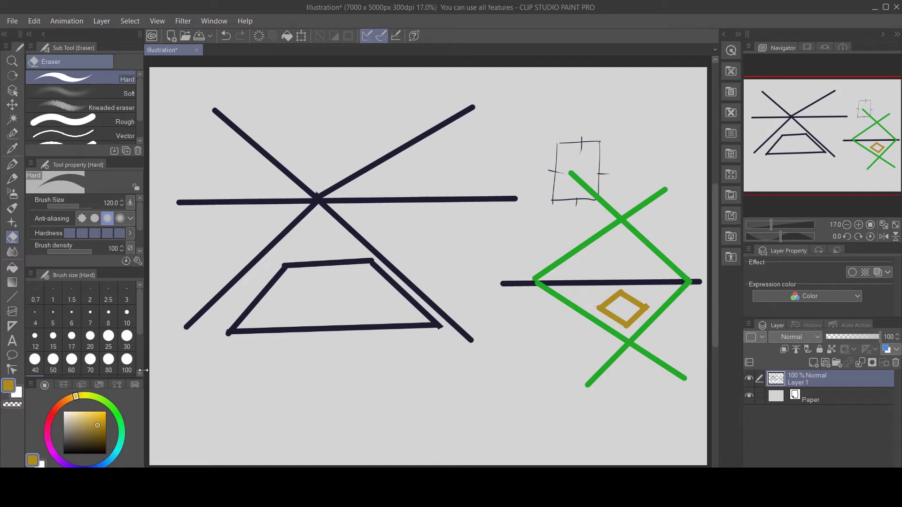
Draw two small red G-pen arrows beside the golden diamond, one pointing towards each vanishing point
{"action": "left_click", "coordinate": [52, 415]}
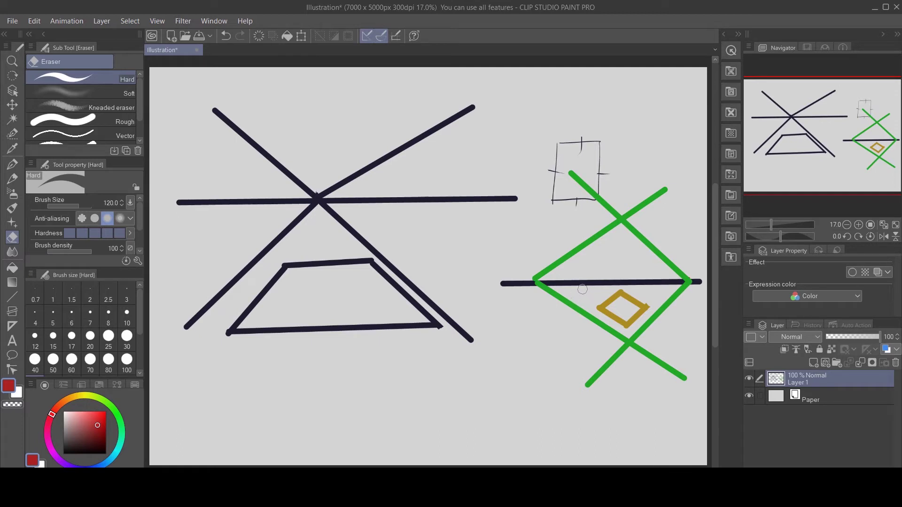
{"action": "key", "text": "p"}
{"action": "mouse_move", "coordinate": [589, 304]}
{"action": "left_mouse_down"}
{"action": "mouse_move", "coordinate": [574, 295]}
{"action": "mouse_move", "coordinate": [583, 298]}
{"action": "left_mouse_up"}
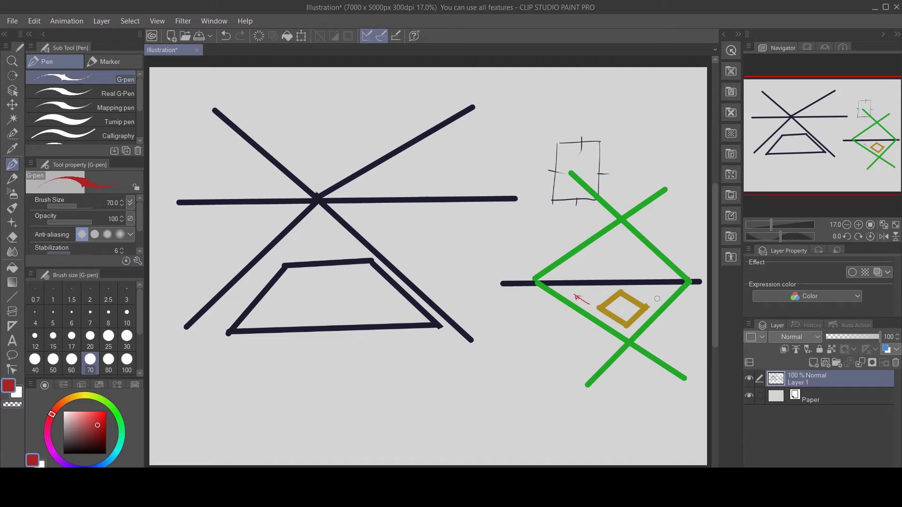
{"action": "left_click_drag", "start_coordinate": [657, 301], "coordinate": [669, 297]}
Clear all perspective drawings from Layer 1 and remove the selection
{"action": "key", "text": "ctrl+a"}
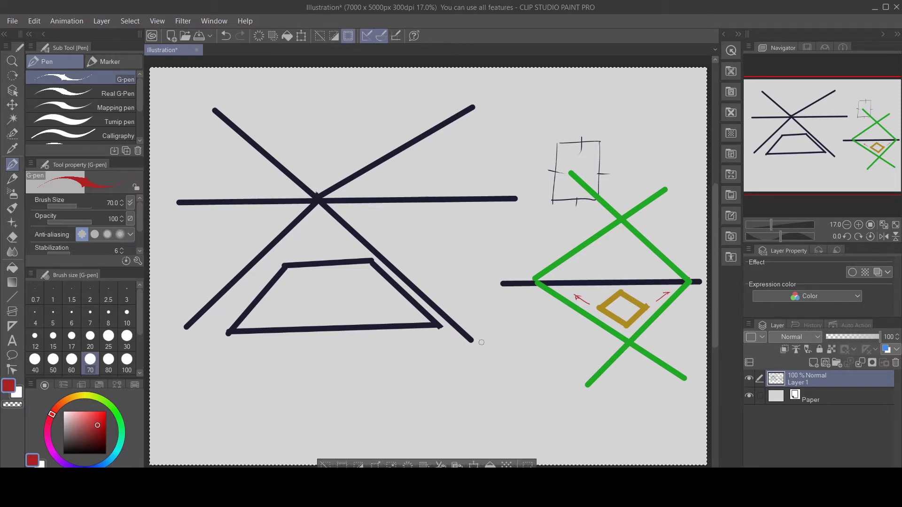
{"action": "key", "text": "Delete"}
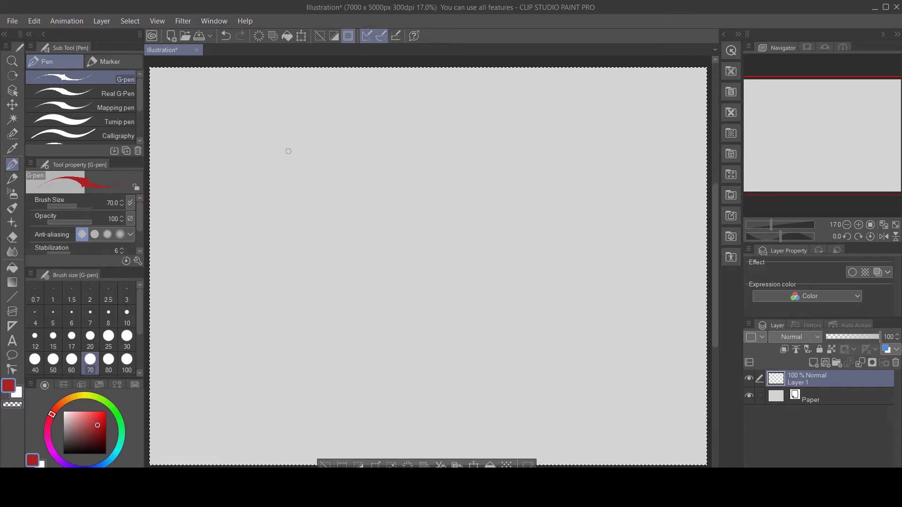
{"action": "key", "text": "ctrl+d"}
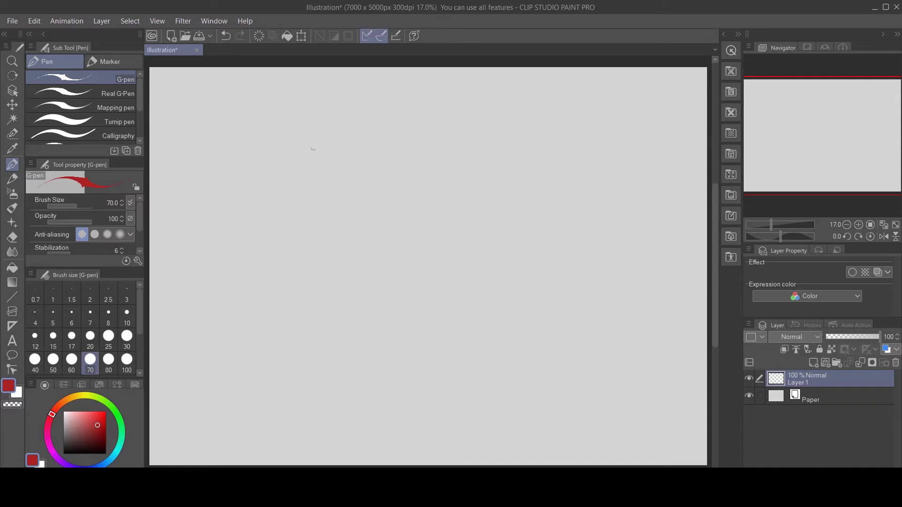
Draw a thick red trapezoid with straight G-pen lines near the canvas's upper middle, its top edge slightly shorter than its base
{"action": "left_click_drag", "start_coordinate": [342, 117], "coordinate": [417, 118]}
{"action": "left_click_drag", "start_coordinate": [343, 183], "coordinate": [417, 171]}
{"action": "key", "text": "ctrl+z"}
{"action": "left_click_drag", "start_coordinate": [334, 194], "coordinate": [424, 195]}
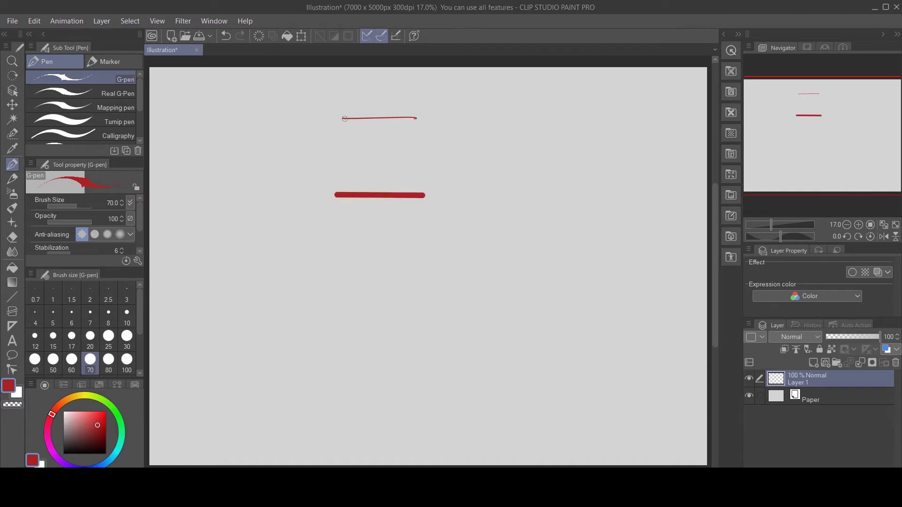
{"action": "left_click_drag", "start_coordinate": [344, 119], "coordinate": [417, 119]}
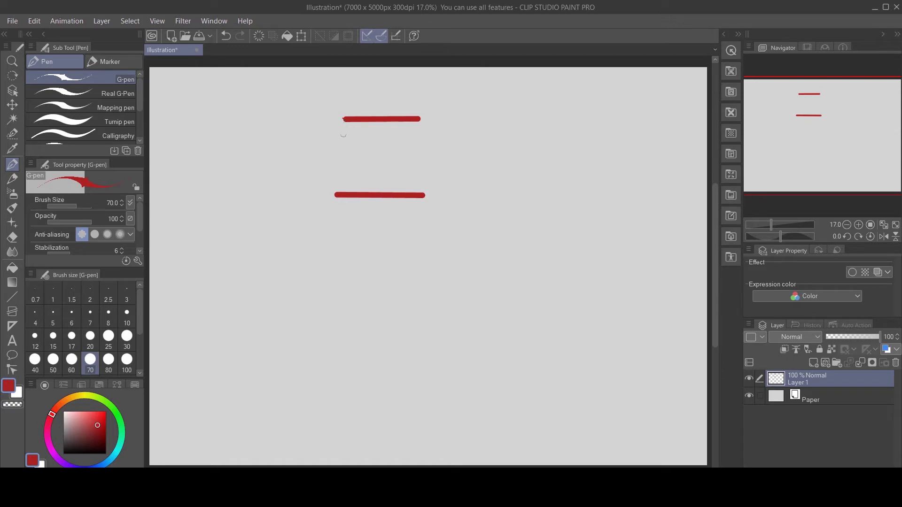
{"action": "left_click_drag", "start_coordinate": [347, 120], "coordinate": [335, 196]}
{"action": "left_click_drag", "start_coordinate": [418, 121], "coordinate": [423, 196]}
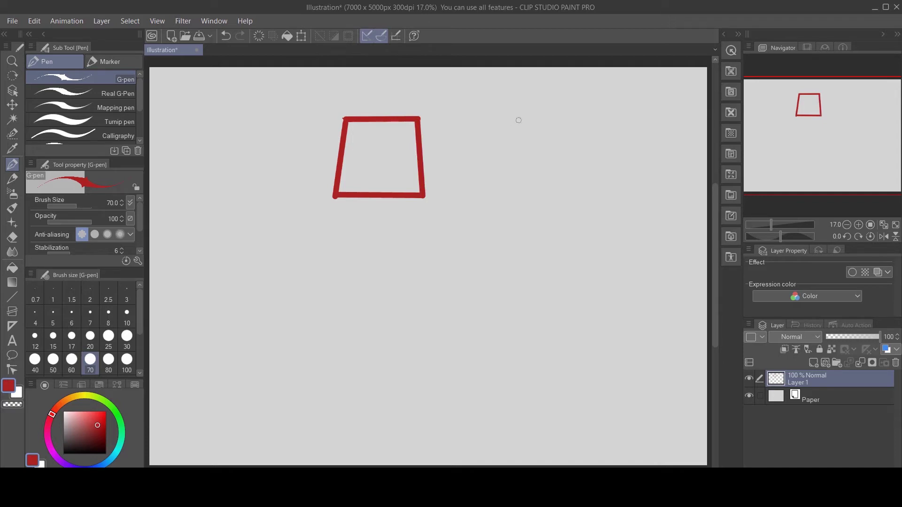
Draw a second red trapezoid beside the first, with a short top edge, a wide base and strongly slanted sides
{"action": "left_click_drag", "start_coordinate": [522, 121], "coordinate": [576, 121]}
{"action": "left_click_drag", "start_coordinate": [488, 192], "coordinate": [618, 193]}
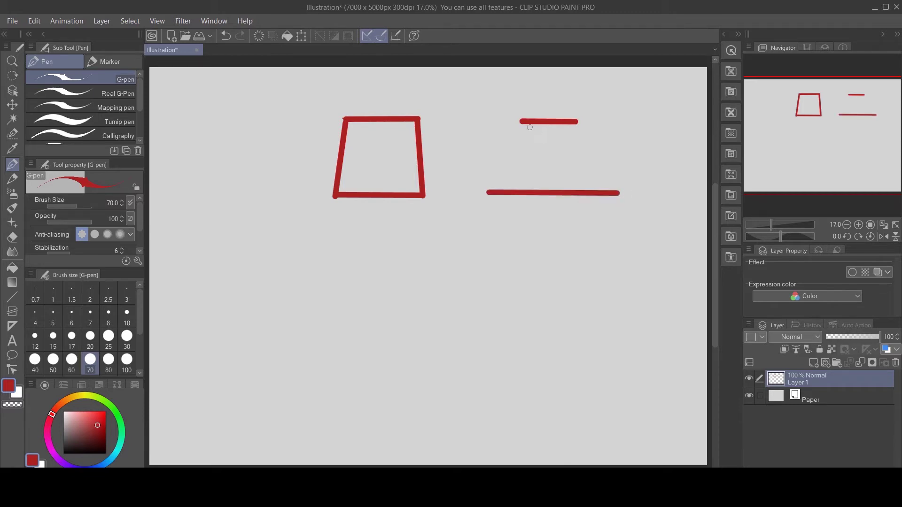
{"action": "mouse_move", "coordinate": [520, 121]}
{"action": "left_mouse_down"}
{"action": "mouse_move", "coordinate": [475, 191]}
{"action": "mouse_move", "coordinate": [487, 192]}
{"action": "left_mouse_up"}
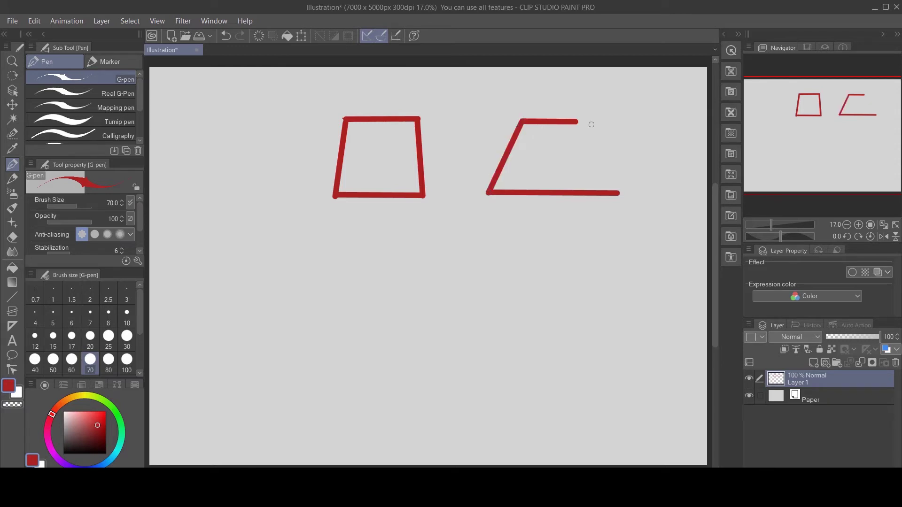
{"action": "mouse_move", "coordinate": [577, 122]}
{"action": "left_mouse_down"}
{"action": "mouse_move", "coordinate": [606, 155]}
{"action": "mouse_move", "coordinate": [618, 192]}
{"action": "left_mouse_up"}
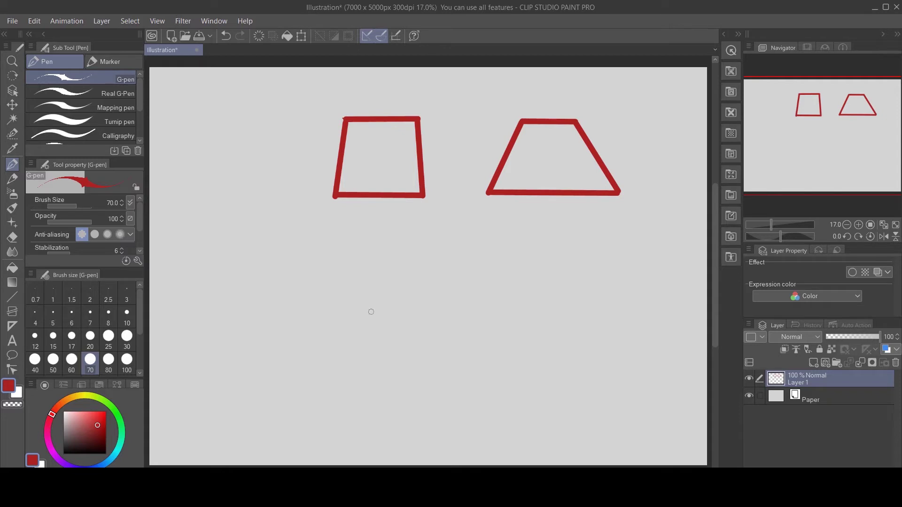
Draw a wide, tilted red diamond below the two trapezoids with straight connected lines
{"action": "left_click", "coordinate": [358, 343]}
{"action": "left_click", "coordinate": [452, 282], "text": "shift"}
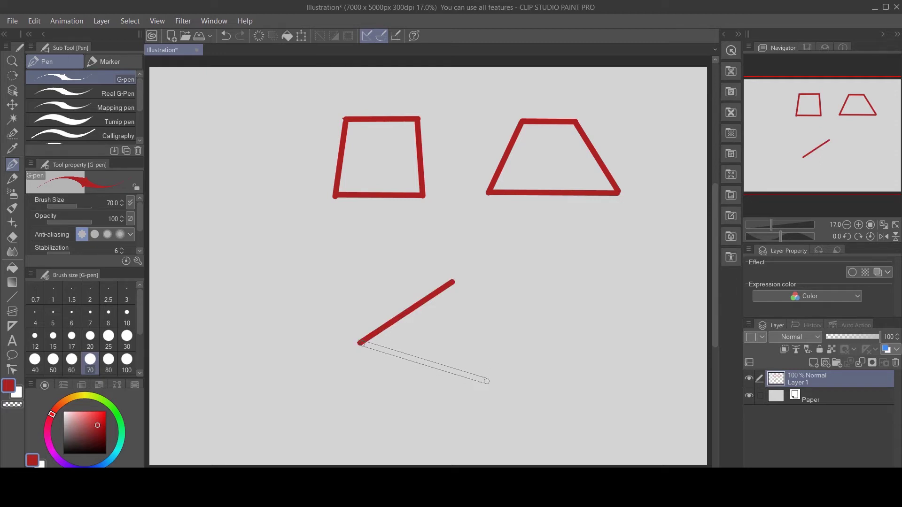
{"action": "left_click", "coordinate": [488, 382], "text": "shift"}
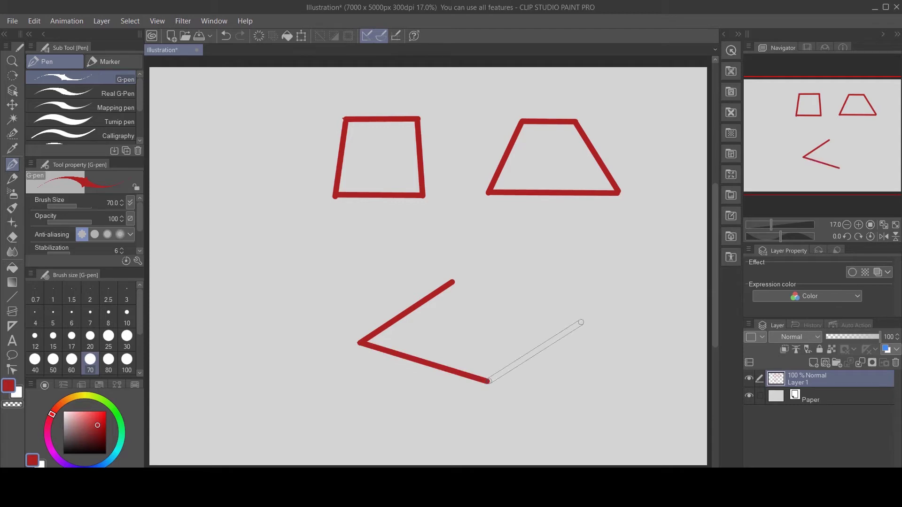
{"action": "left_click", "coordinate": [585, 320], "text": "shift"}
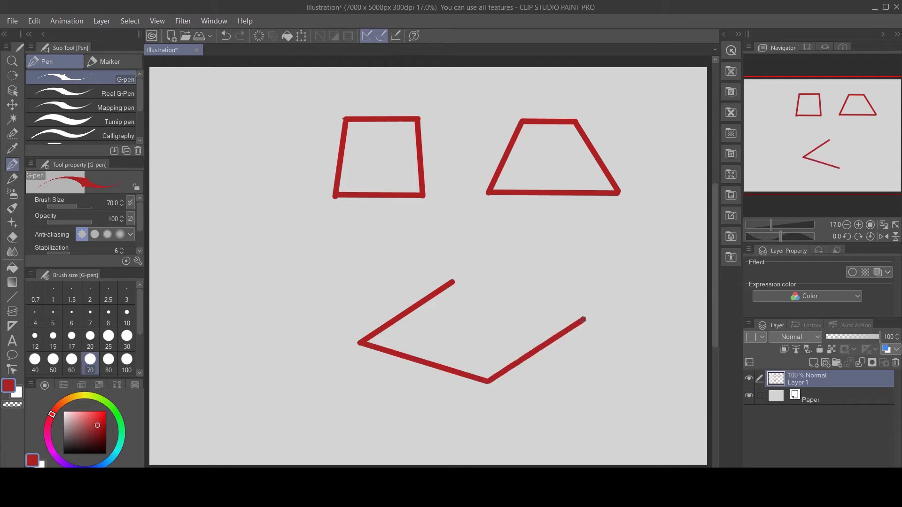
{"action": "left_click", "coordinate": [453, 282]}
{"action": "left_click", "coordinate": [587, 320], "text": "shift"}
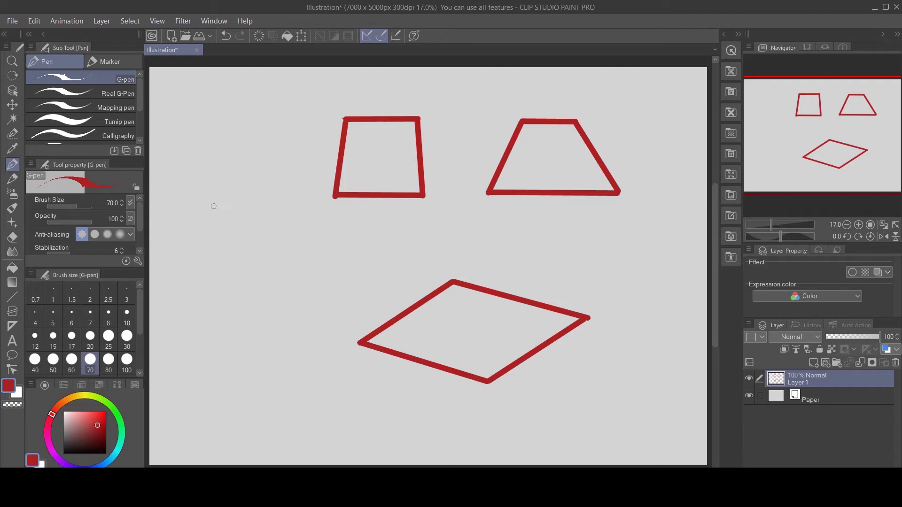
Sketch a small upright oval and a larger tilted ellipse in thin red strokes beside the straight-edged shapes
{"action": "mouse_move", "coordinate": [209, 225]}
{"action": "left_mouse_down"}
{"action": "mouse_move", "coordinate": [230, 208]}
{"action": "mouse_move", "coordinate": [213, 314]}
{"action": "left_mouse_up"}
{"action": "key", "text": "ctrl+z"}
{"action": "mouse_move", "coordinate": [225, 180]}
{"action": "left_mouse_down"}
{"action": "mouse_move", "coordinate": [255, 220]}
{"action": "mouse_move", "coordinate": [209, 230]}
{"action": "left_mouse_up"}
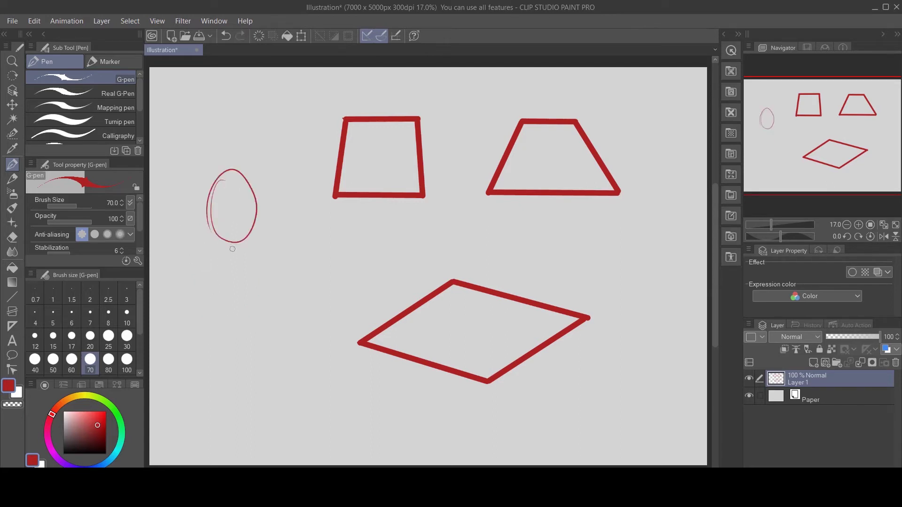
{"action": "mouse_move", "coordinate": [297, 229]}
{"action": "left_mouse_down"}
{"action": "mouse_move", "coordinate": [261, 359]}
{"action": "mouse_move", "coordinate": [254, 329]}
{"action": "left_mouse_up"}
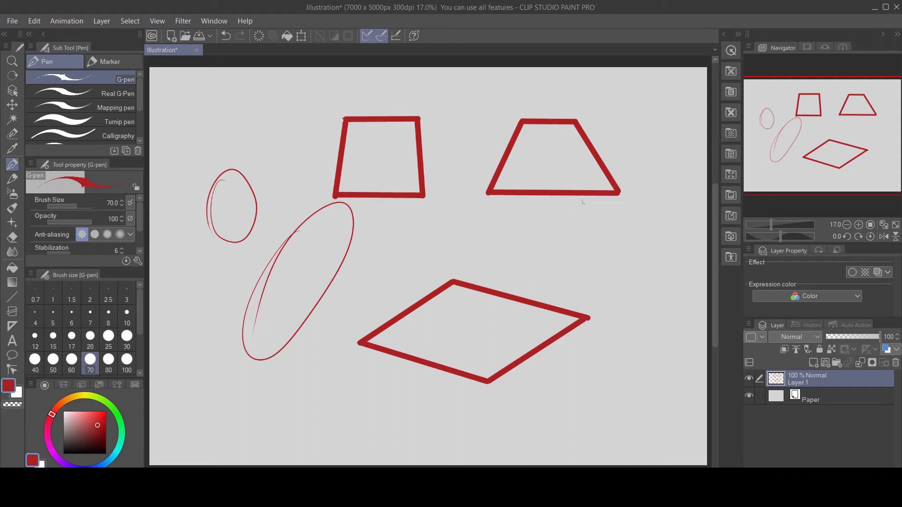
Sketch a small thin red triangle between the wide trapezoid and the diamond
{"action": "left_click_drag", "start_coordinate": [610, 226], "coordinate": [580, 263]}
{"action": "left_click_drag", "start_coordinate": [610, 225], "coordinate": [644, 259]}
{"action": "mouse_move", "coordinate": [581, 262]}
{"action": "left_mouse_down"}
{"action": "mouse_move", "coordinate": [643, 258]}
{"action": "mouse_move", "coordinate": [591, 267]}
{"action": "mouse_move", "coordinate": [644, 258]}
{"action": "left_mouse_up"}
{"action": "key", "text": "ctrl+z"}
Delete all the sketched shapes from the layer and deselect the canvas
{"action": "key", "text": "ctrl+a"}
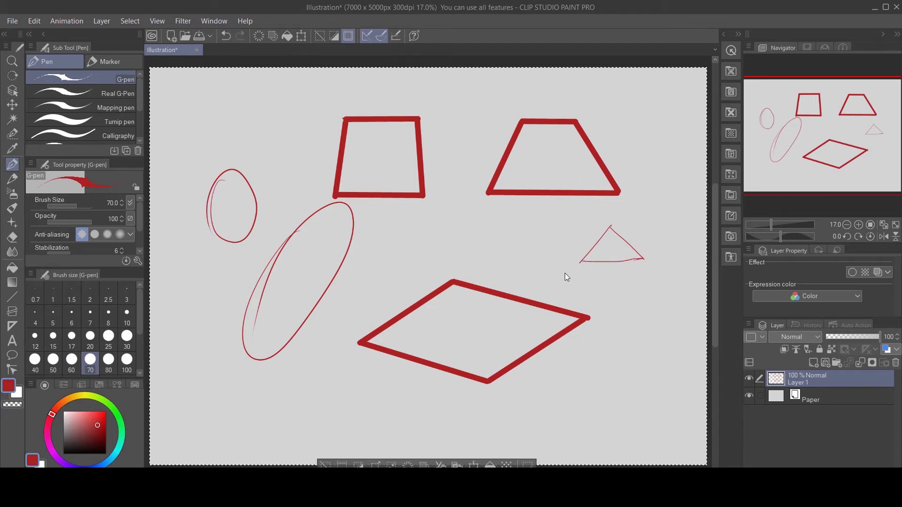
{"action": "key", "text": "Delete"}
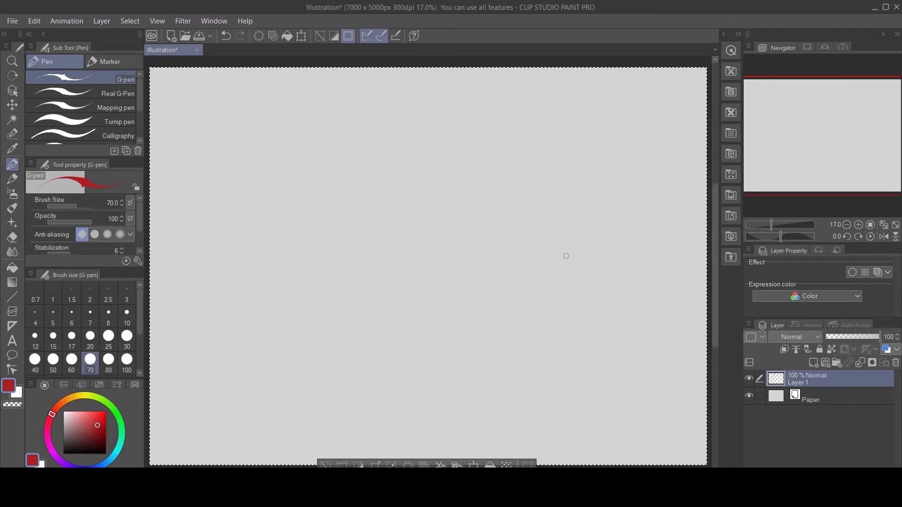
{"action": "key", "text": "ctrl+d"}
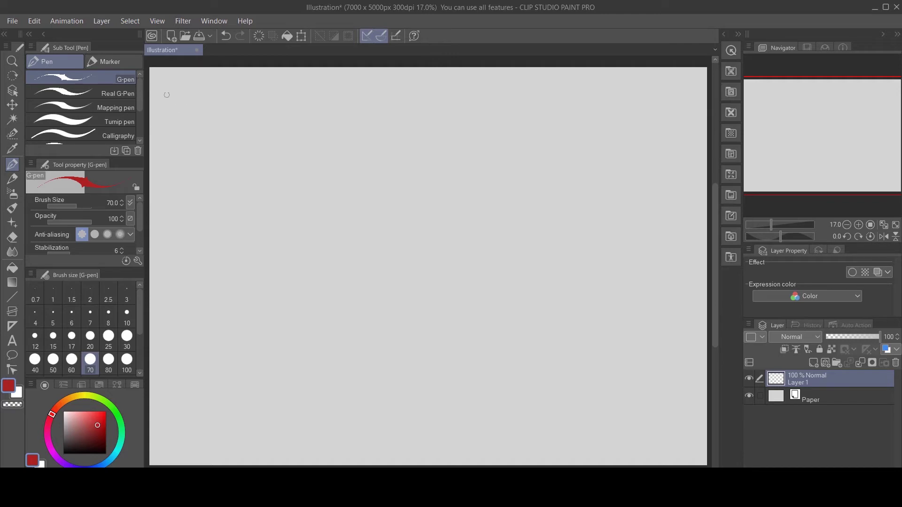
Draw an upright red rectangle near the canvas's top-left corner with brush size 25 and tidy its lower edge with the Hard eraser
{"action": "key", "text": "bracketleft"}
{"action": "key", "text": "bracketleft"}
{"action": "key", "text": "bracketleft"}
{"action": "key", "text": "bracketleft"}
{"action": "key", "text": "bracketleft"}
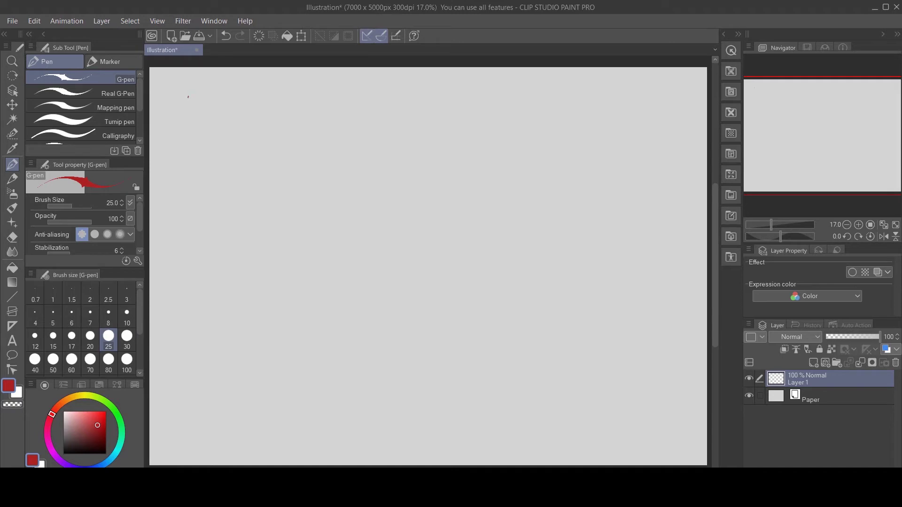
{"action": "mouse_move", "coordinate": [188, 97]}
{"action": "left_mouse_down"}
{"action": "mouse_move", "coordinate": [202, 210]}
{"action": "mouse_move", "coordinate": [188, 224]}
{"action": "left_mouse_up"}
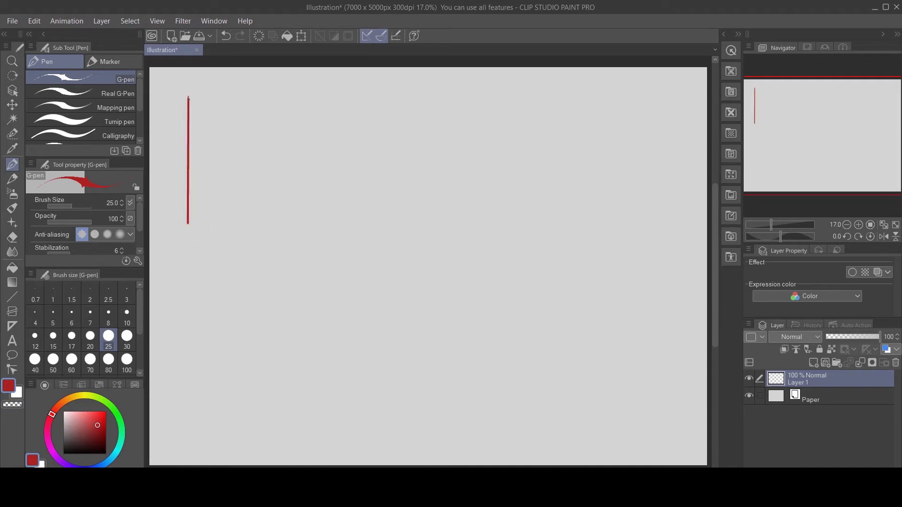
{"action": "mouse_move", "coordinate": [189, 97]}
{"action": "left_mouse_down"}
{"action": "mouse_move", "coordinate": [291, 100]}
{"action": "mouse_move", "coordinate": [298, 232]}
{"action": "mouse_move", "coordinate": [287, 222]}
{"action": "mouse_move", "coordinate": [290, 230]}
{"action": "left_mouse_up"}
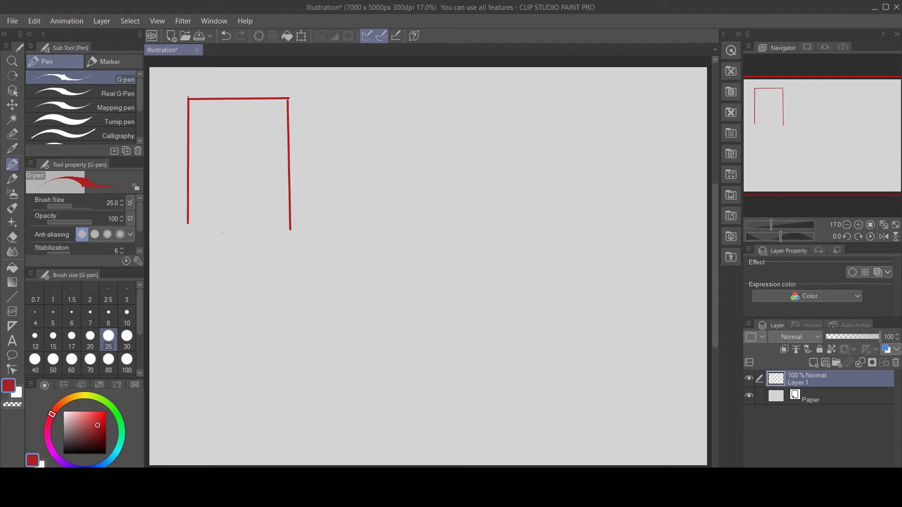
{"action": "left_click_drag", "start_coordinate": [190, 224], "coordinate": [290, 227]}
{"action": "key", "text": "e"}
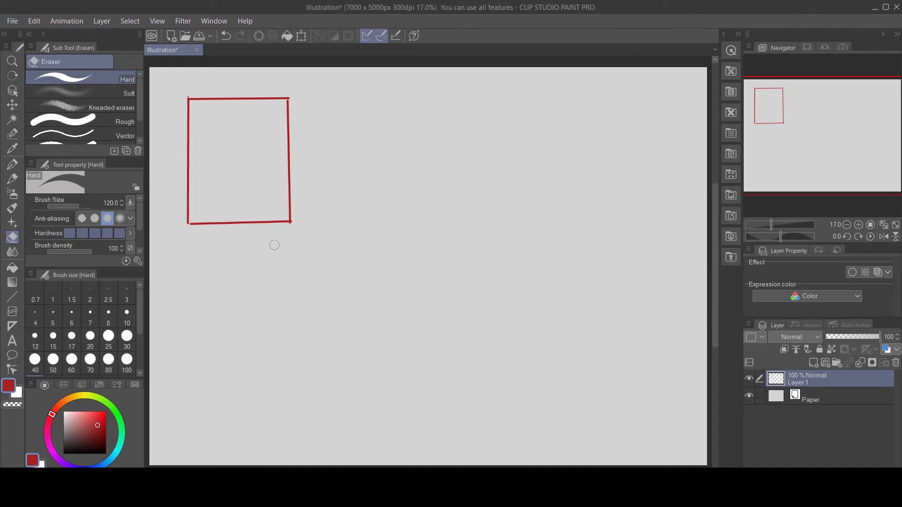
Draw both corner-to-corner diagonals of the rectangle with the G-pen to locate its centre
{"action": "key", "text": "p"}
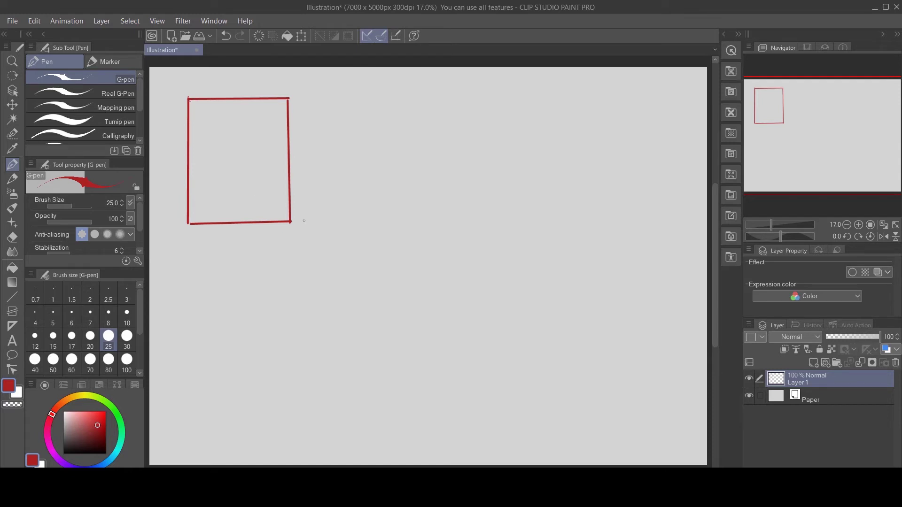
{"action": "left_click", "coordinate": [290, 221], "text": "shift"}
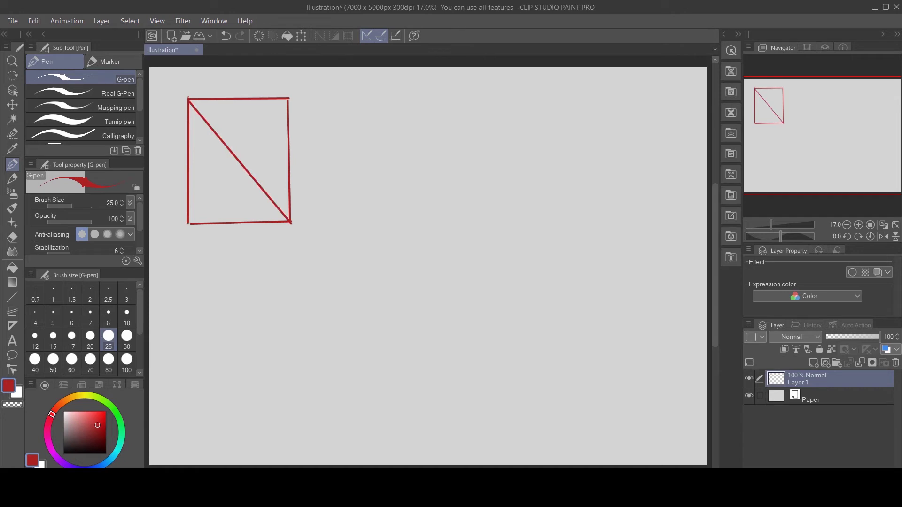
{"action": "left_click", "coordinate": [189, 224]}
{"action": "left_click", "coordinate": [287, 100], "text": "shift"}
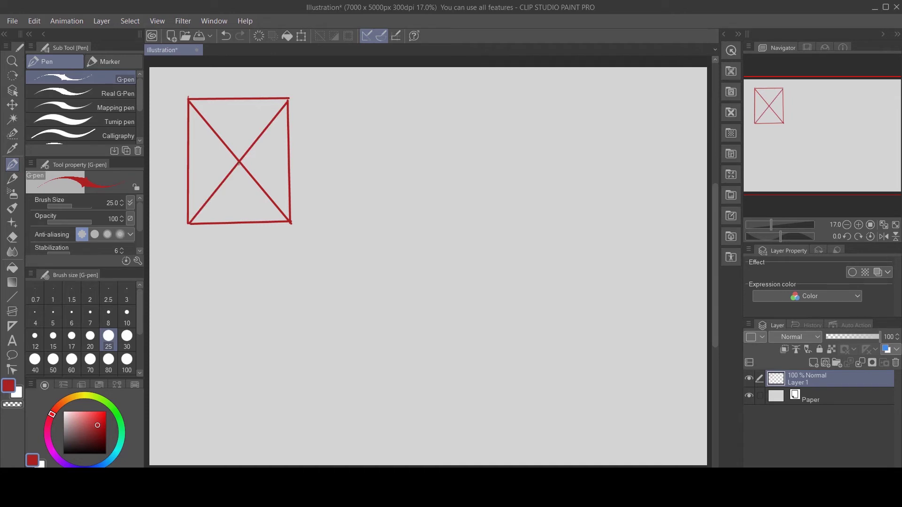
Draw straight lines from the rectangle's centre to the midpoints of its right, top and bottom edges
{"action": "left_click", "coordinate": [240, 162]}
{"action": "left_click", "coordinate": [288, 161], "text": "shift"}
{"action": "key", "text": "ctrl+z"}
{"action": "key", "text": "ctrl+y"}
{"action": "left_click", "coordinate": [238, 98], "text": "shift"}
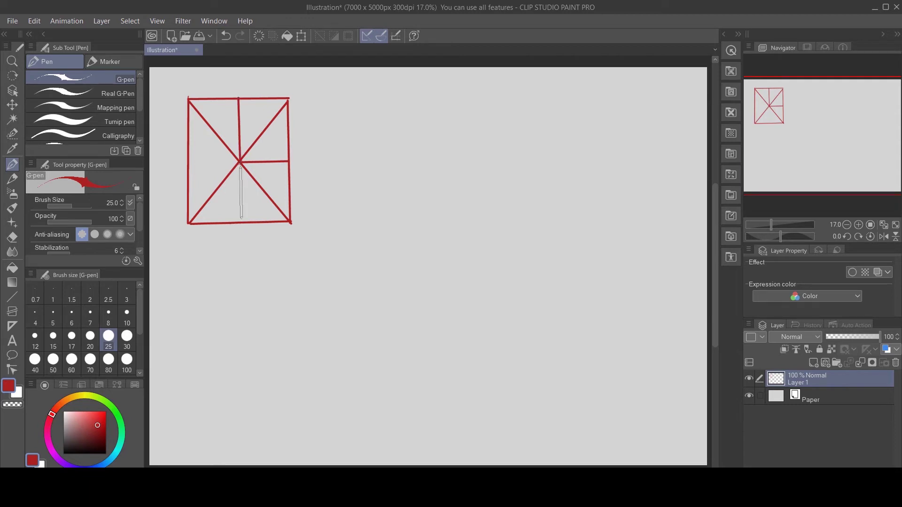
{"action": "left_click", "coordinate": [241, 223], "text": "shift"}
Try projecting a line from the top-edge midpoint through the right-edge midpoint to an extension of the rectangle's base
{"action": "left_click_drag", "start_coordinate": [239, 102], "coordinate": [351, 227]}
{"action": "left_click_drag", "start_coordinate": [239, 100], "coordinate": [363, 251]}
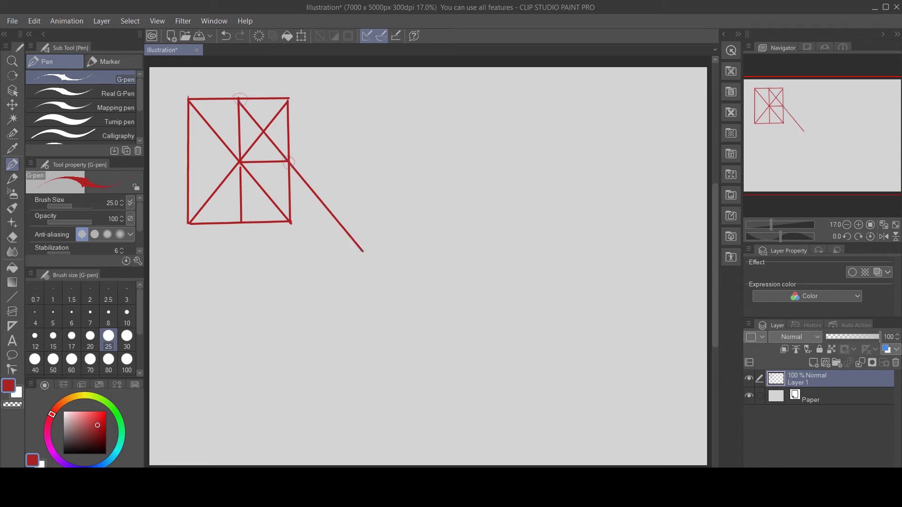
{"action": "key", "text": "ctrl+z"}
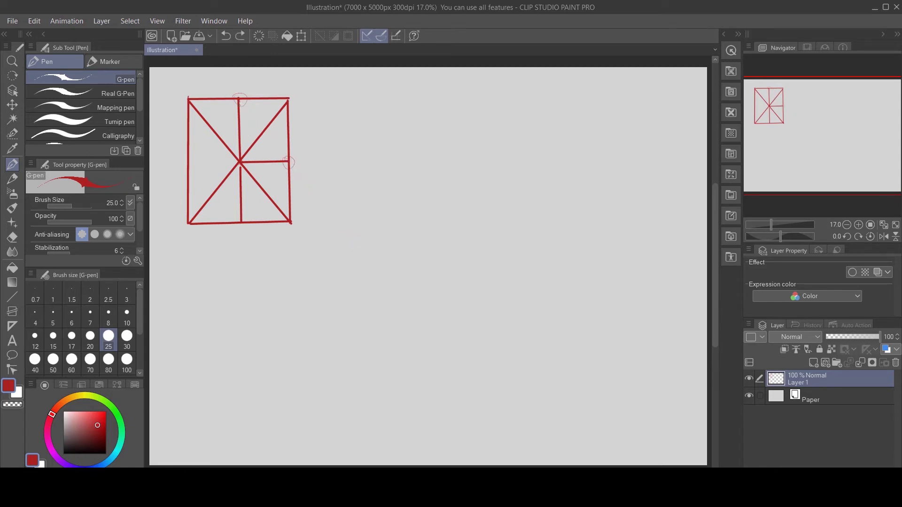
{"action": "left_click", "coordinate": [240, 99]}
{"action": "left_click", "coordinate": [376, 273], "text": "shift"}
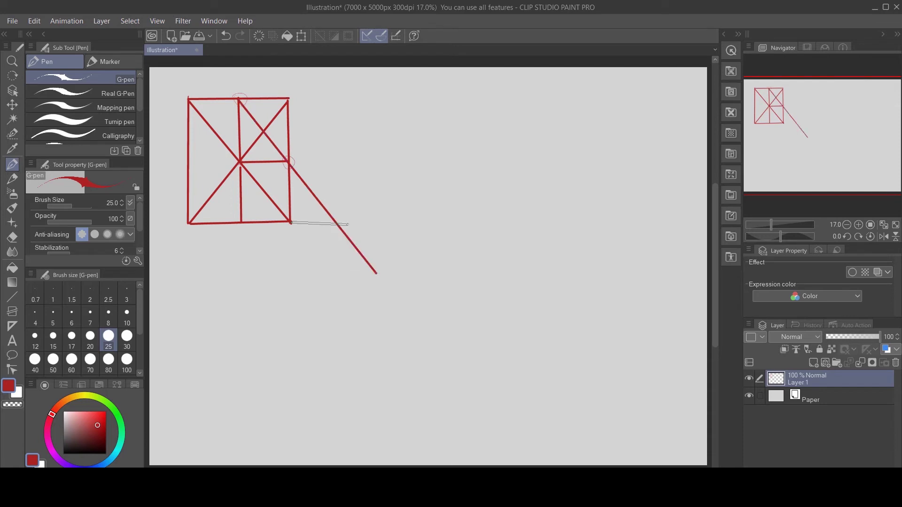
{"action": "left_click", "coordinate": [389, 223], "text": "shift"}
{"action": "key", "text": "ctrl+z"}
{"action": "key", "text": "ctrl+z"}
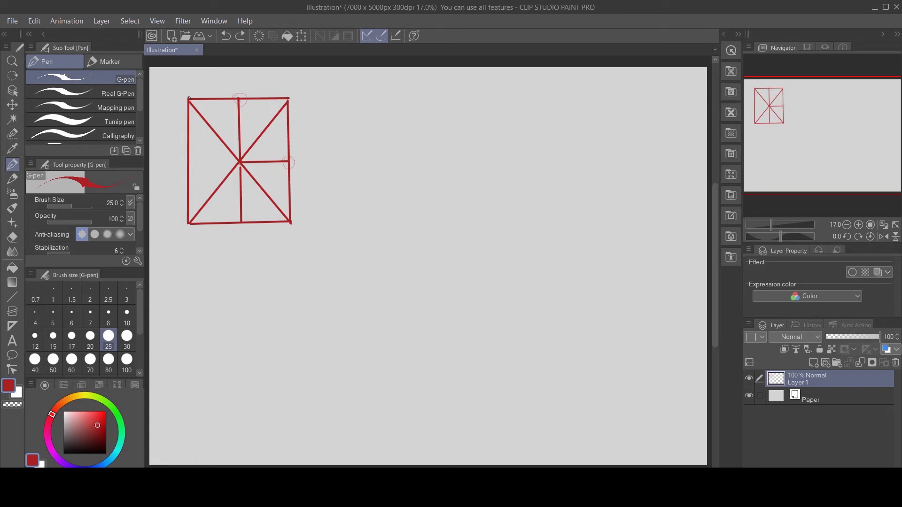
Construct an adjoining rectangle's far edge where a line from the top-left corner through the right-edge midpoint meets the extended base
{"action": "mouse_move", "coordinate": [172, 85]}
{"action": "left_mouse_down"}
{"action": "mouse_move", "coordinate": [160, 96]}
{"action": "mouse_move", "coordinate": [183, 245]}
{"action": "left_mouse_up"}
{"action": "mouse_move", "coordinate": [189, 99]}
{"action": "left_mouse_down"}
{"action": "mouse_move", "coordinate": [352, 222]}
{"action": "mouse_move", "coordinate": [362, 218]}
{"action": "mouse_move", "coordinate": [437, 257]}
{"action": "left_mouse_up"}
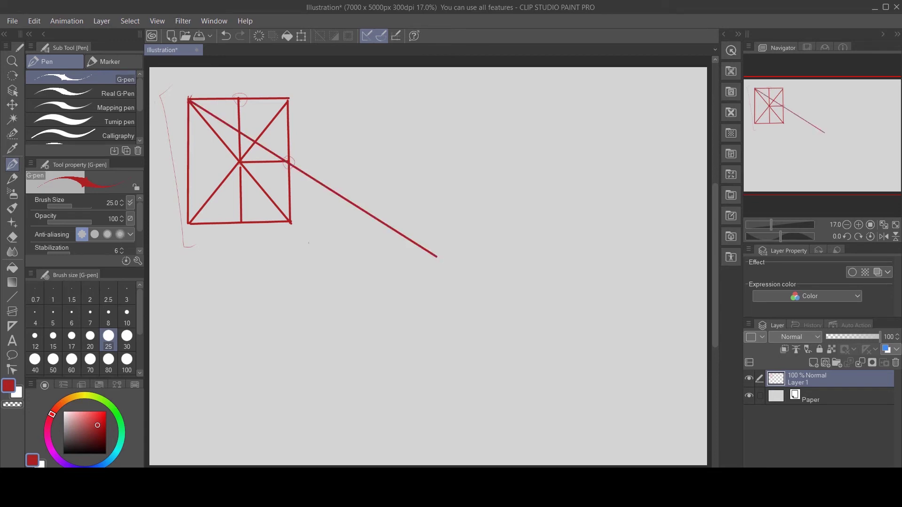
{"action": "left_click_drag", "start_coordinate": [291, 223], "coordinate": [445, 224]}
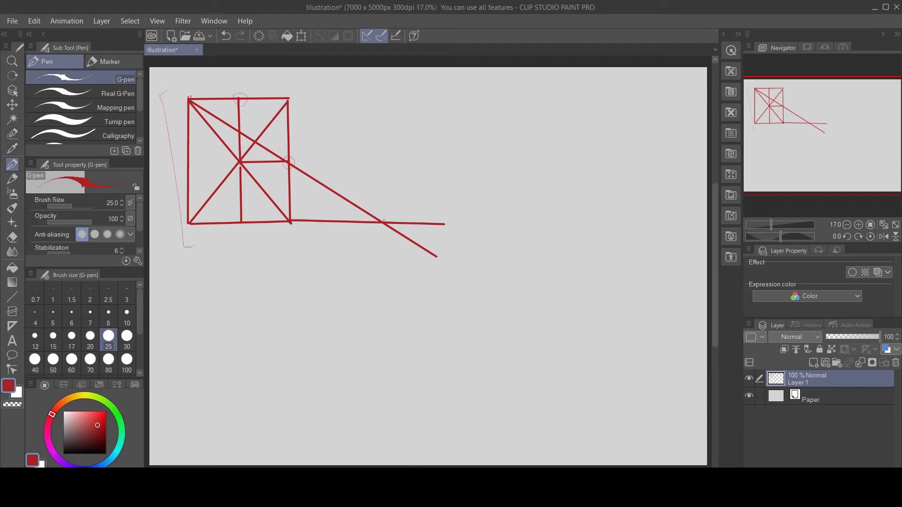
{"action": "left_click_drag", "start_coordinate": [381, 220], "coordinate": [380, 89]}
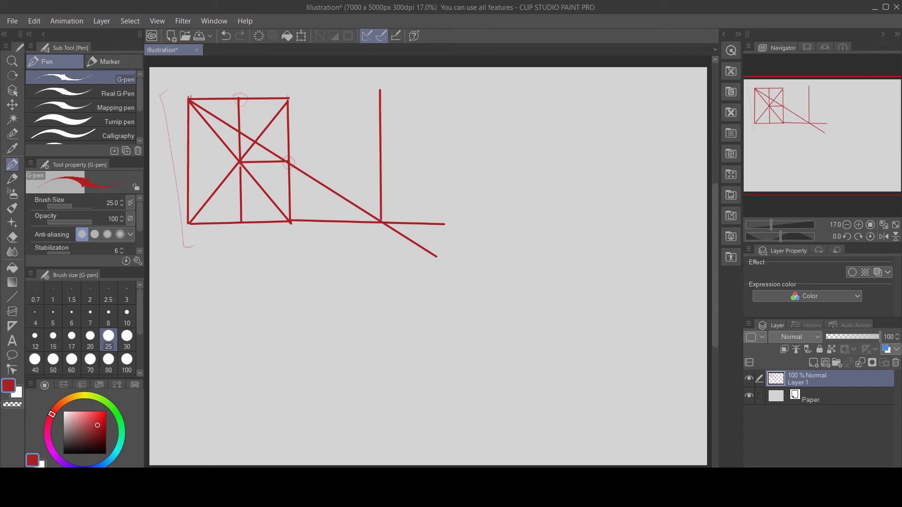
Close the second rectangle's top edge and halve it using a line from the first rectangle's top-edge midpoint through the shared edge's midpoint
{"action": "left_click_drag", "start_coordinate": [290, 99], "coordinate": [390, 100]}
{"action": "left_click_drag", "start_coordinate": [411, 163], "coordinate": [414, 169]}
{"action": "mouse_move", "coordinate": [239, 100]}
{"action": "left_mouse_down"}
{"action": "mouse_move", "coordinate": [337, 224]}
{"action": "mouse_move", "coordinate": [334, 100]}
{"action": "left_mouse_up"}
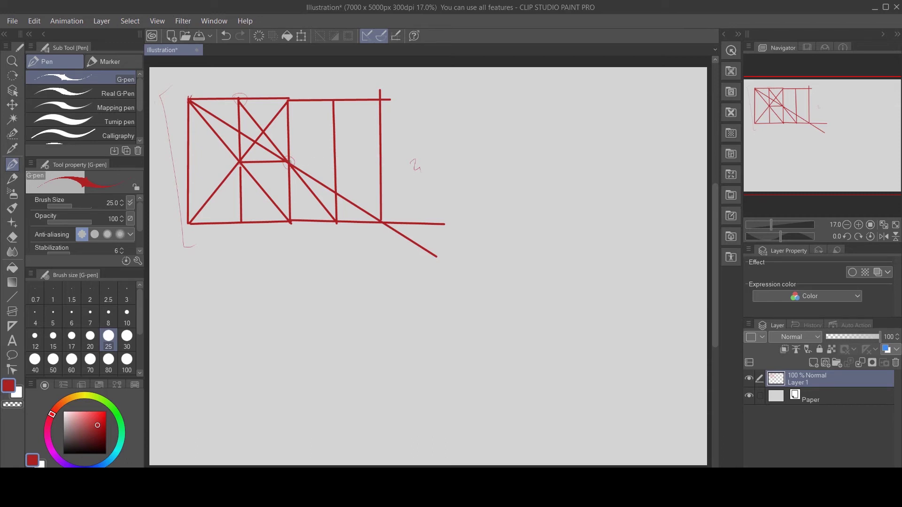
Construct a third adjoining rectangle by projecting a diagonal from the second rectangle's top-left corner through its right-edge midpoint to the extended base
{"action": "left_click_drag", "start_coordinate": [289, 162], "coordinate": [383, 161]}
{"action": "left_click_drag", "start_coordinate": [289, 100], "coordinate": [524, 258]}
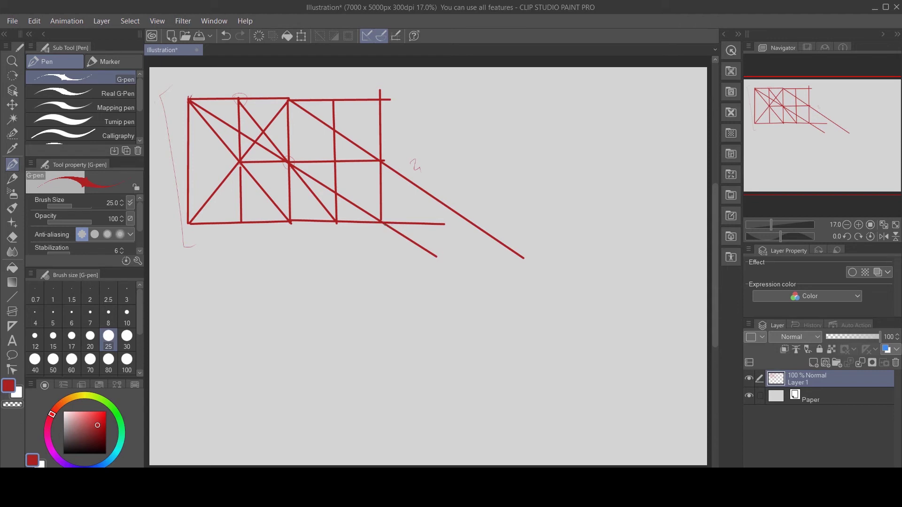
{"action": "left_click_drag", "start_coordinate": [381, 223], "coordinate": [511, 226]}
{"action": "left_click_drag", "start_coordinate": [473, 225], "coordinate": [473, 95]}
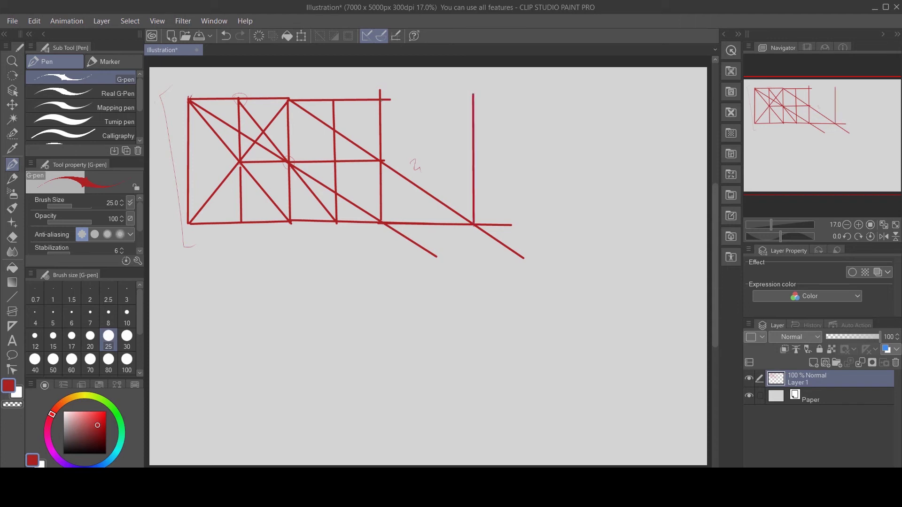
{"action": "left_click_drag", "start_coordinate": [383, 99], "coordinate": [491, 100]}
Draw two blue lines diverging downward from one vanishing point below the row of rectangles
{"action": "left_click", "coordinate": [84, 466]}
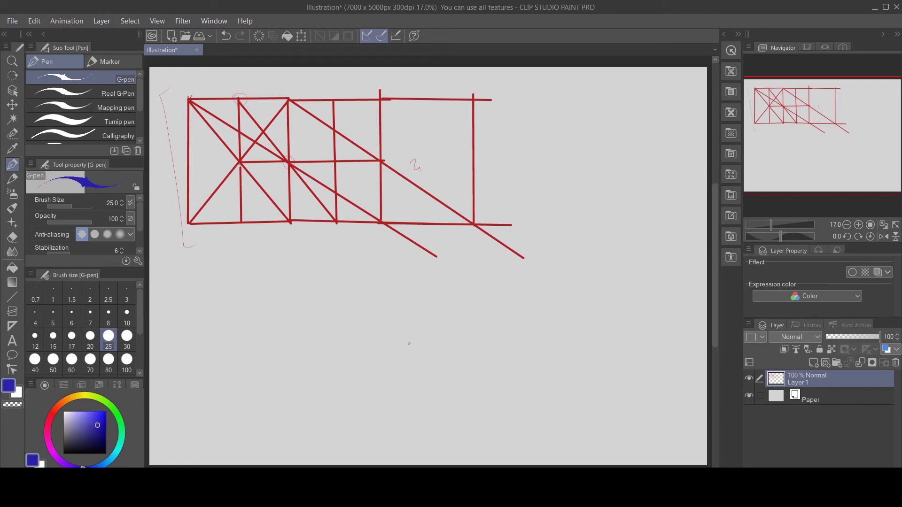
{"action": "left_click_drag", "start_coordinate": [433, 303], "coordinate": [304, 413]}
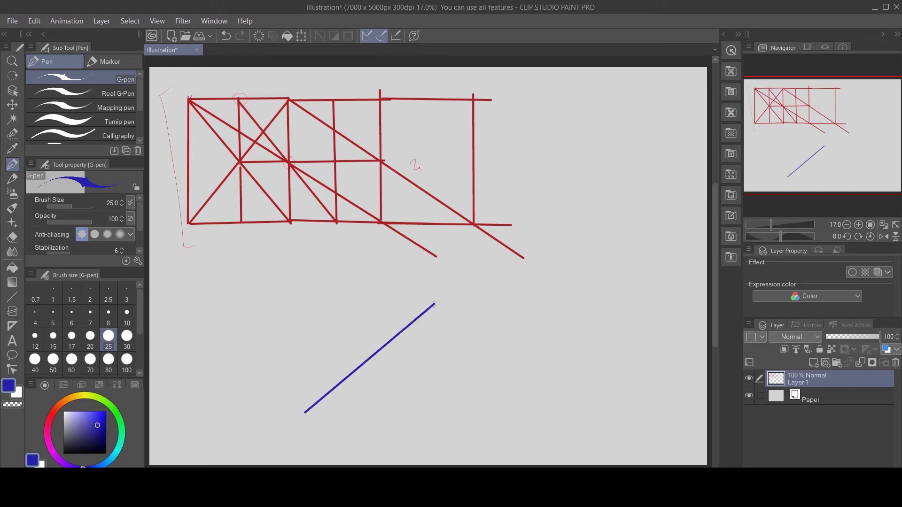
{"action": "mouse_move", "coordinate": [434, 304]}
{"action": "left_mouse_down"}
{"action": "mouse_move", "coordinate": [545, 368]}
{"action": "mouse_move", "coordinate": [603, 415]}
{"action": "left_mouse_up"}
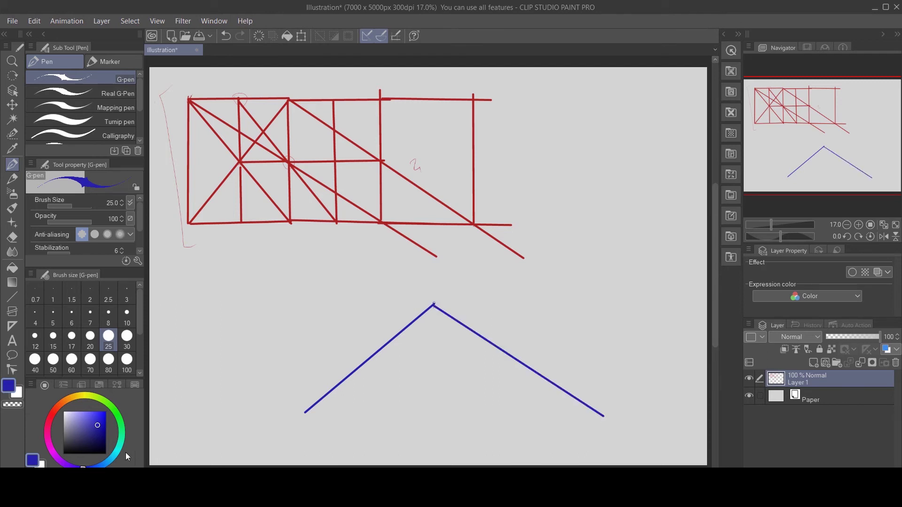
Switch the G-pen colour back to red and enlarge the brush size to 70
{"action": "left_click", "coordinate": [52, 413]}
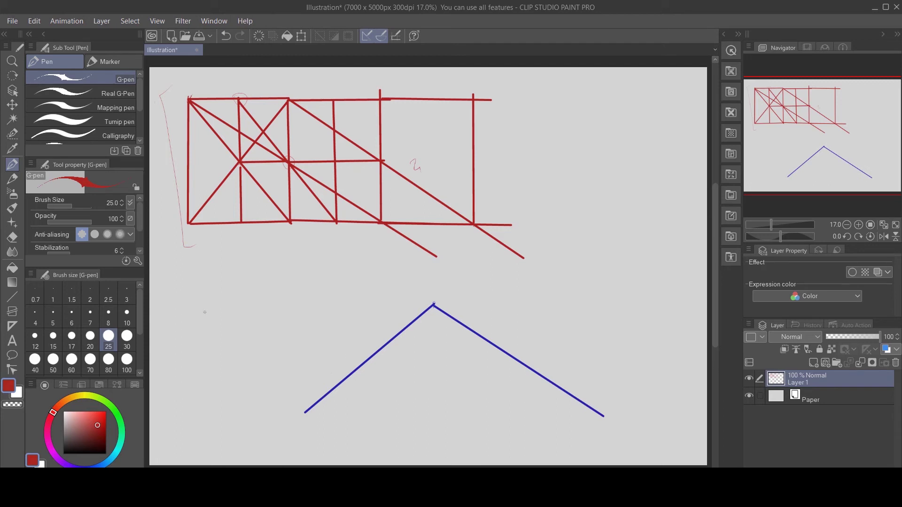
{"action": "left_click_drag", "start_coordinate": [205, 312], "coordinate": [234, 327]}
{"action": "key", "text": "ctrl+z"}
{"action": "key", "text": "bracketright"}
{"action": "key", "text": "bracketright"}
{"action": "key", "text": "bracketright"}
{"action": "key", "text": "bracketright"}
{"action": "key", "text": "bracketright"}
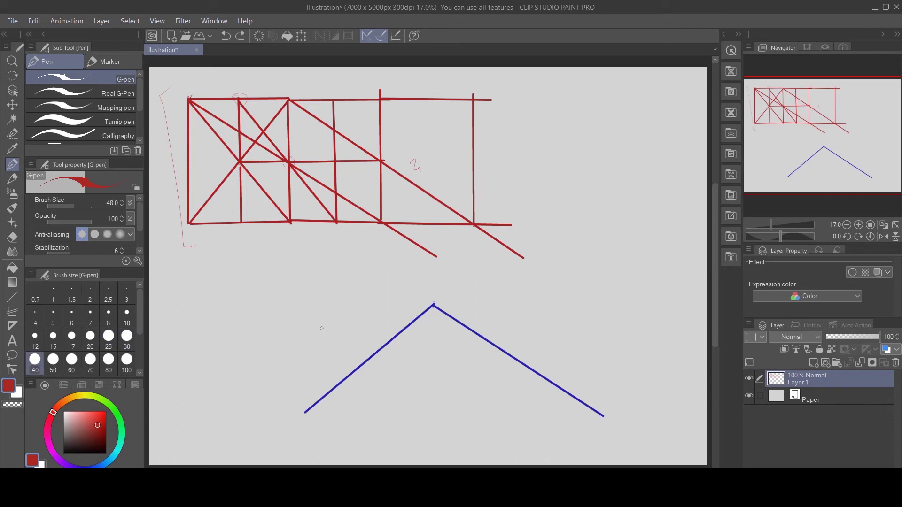
Draw a thick red rectangle in one-point perspective between the two converging blue lines
{"action": "left_click", "coordinate": [353, 373]}
{"action": "left_click_drag", "start_coordinate": [353, 373], "coordinate": [525, 368]}
{"action": "key", "text": "Escape"}
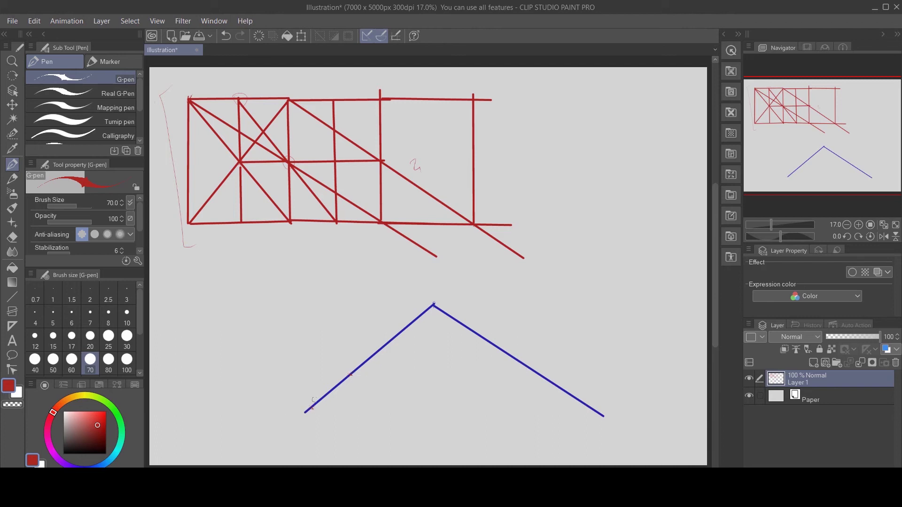
{"action": "mouse_move", "coordinate": [312, 406]}
{"action": "left_mouse_down"}
{"action": "mouse_move", "coordinate": [543, 413]}
{"action": "mouse_move", "coordinate": [582, 404]}
{"action": "mouse_move", "coordinate": [490, 340]}
{"action": "left_mouse_up"}
{"action": "mouse_move", "coordinate": [491, 340]}
{"action": "left_mouse_down"}
{"action": "mouse_move", "coordinate": [388, 341]}
{"action": "mouse_move", "coordinate": [312, 403]}
{"action": "left_mouse_up"}
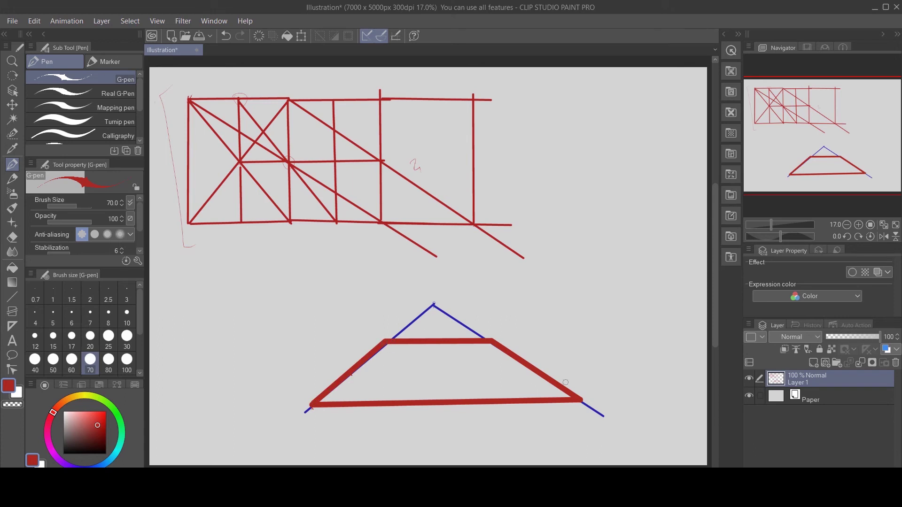
Draw both corner-to-corner diagonals of the perspective rectangle, redrawing the second one until it meets the corners accurately
{"action": "left_click_drag", "start_coordinate": [386, 344], "coordinate": [577, 397]}
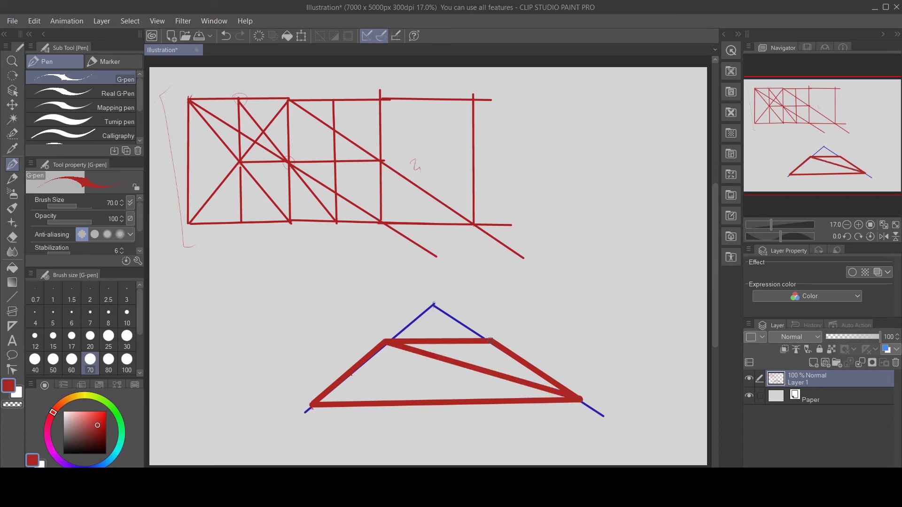
{"action": "mouse_move", "coordinate": [490, 340]}
{"action": "left_mouse_down"}
{"action": "mouse_move", "coordinate": [337, 409]}
{"action": "mouse_move", "coordinate": [311, 402]}
{"action": "left_mouse_up"}
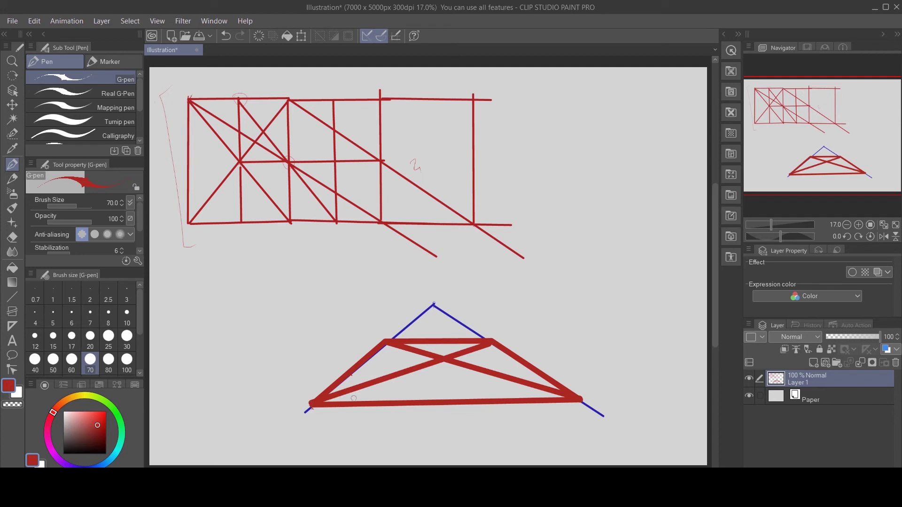
{"action": "key", "text": "ctrl+z"}
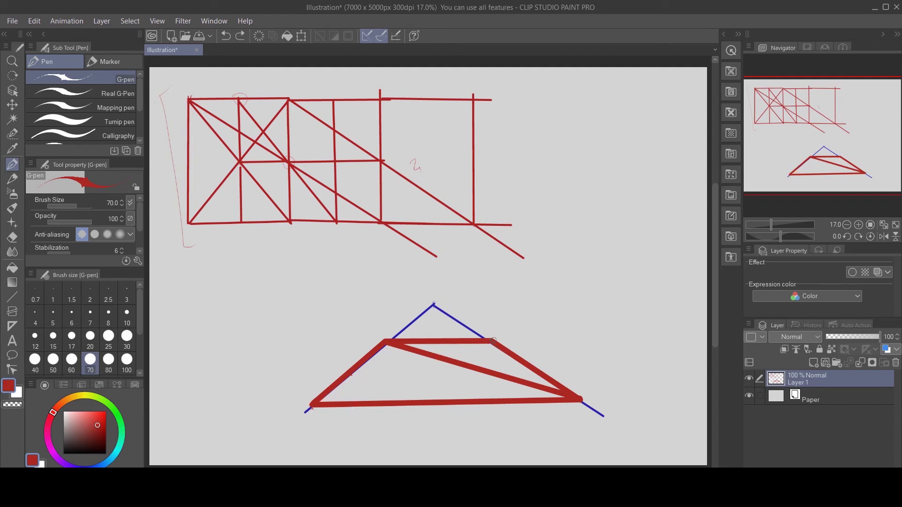
{"action": "mouse_move", "coordinate": [493, 339]}
{"action": "left_mouse_down"}
{"action": "mouse_move", "coordinate": [341, 414]}
{"action": "mouse_move", "coordinate": [311, 405]}
{"action": "left_mouse_up"}
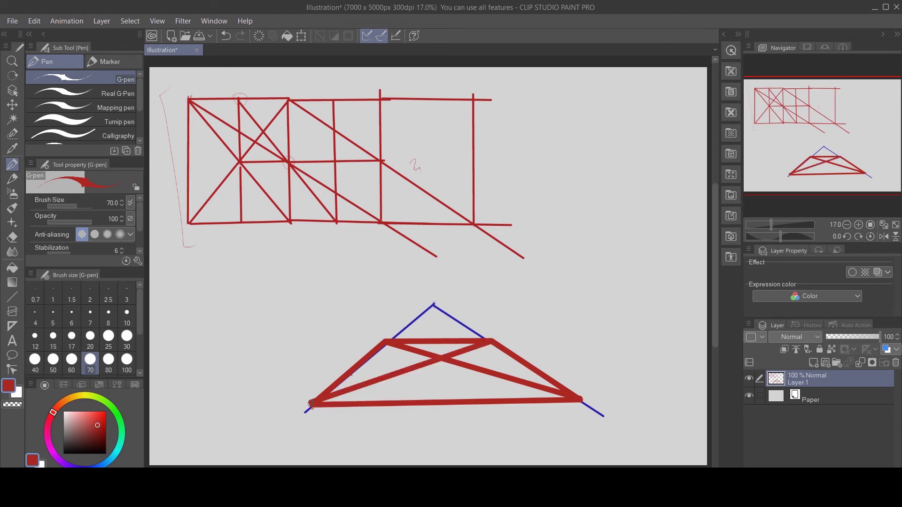
{"action": "key", "text": "ctrl+z"}
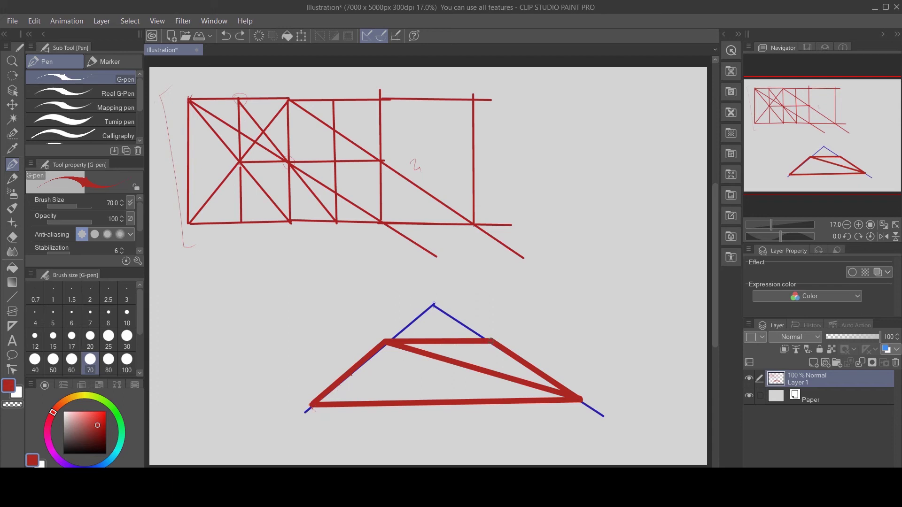
{"action": "mouse_move", "coordinate": [491, 343]}
{"action": "left_mouse_down"}
{"action": "mouse_move", "coordinate": [343, 402]}
{"action": "mouse_move", "coordinate": [310, 403]}
{"action": "mouse_move", "coordinate": [499, 346]}
{"action": "left_mouse_up"}
{"action": "key", "text": "ctrl+z"}
{"action": "key", "text": "ctrl+z"}
{"action": "mouse_move", "coordinate": [313, 404]}
{"action": "left_mouse_down"}
{"action": "mouse_move", "coordinate": [398, 366]}
{"action": "mouse_move", "coordinate": [492, 342]}
{"action": "left_mouse_up"}
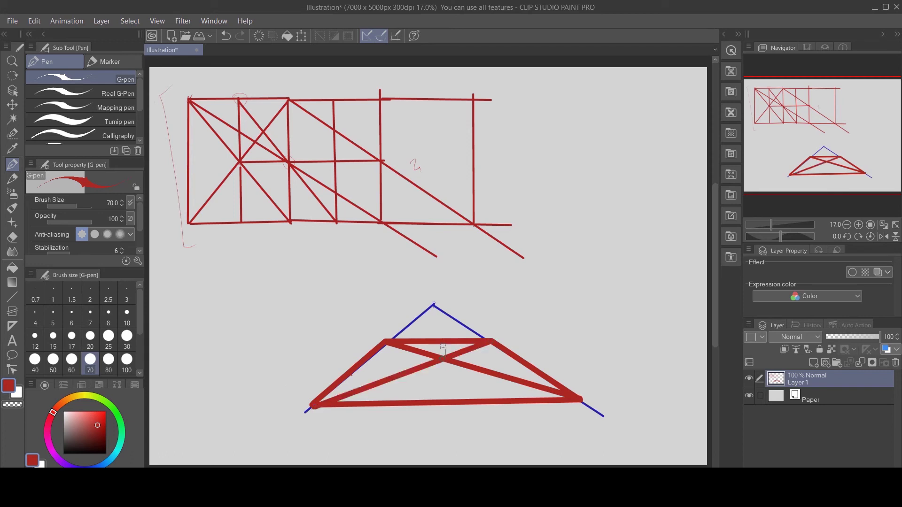
Duplicate the perspective rectangle toward the vanishing point by projecting a line from its near right corner through the far-edge midpoint
{"action": "left_click_drag", "start_coordinate": [442, 342], "coordinate": [441, 341]}
{"action": "left_click_drag", "start_coordinate": [579, 400], "coordinate": [408, 325]}
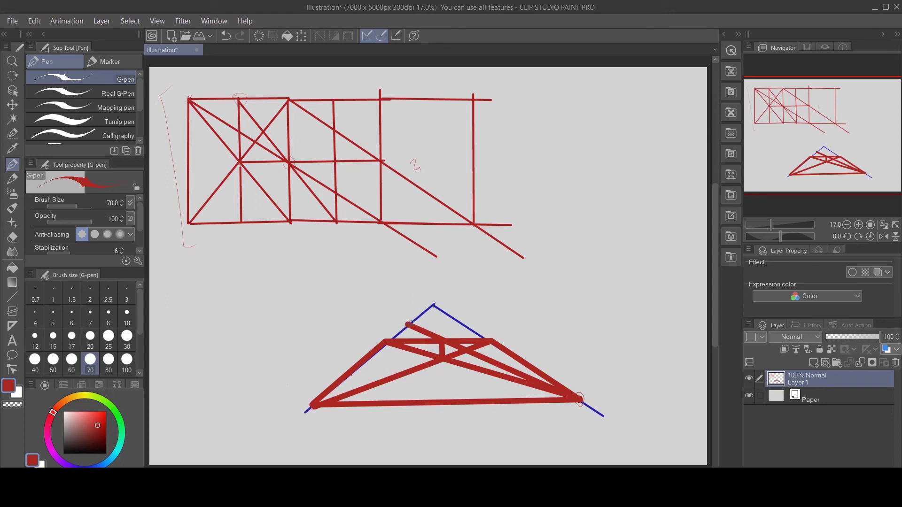
{"action": "left_click_drag", "start_coordinate": [414, 323], "coordinate": [459, 322]}
{"action": "mouse_move", "coordinate": [382, 342]}
{"action": "left_mouse_down"}
{"action": "mouse_move", "coordinate": [409, 323]}
{"action": "mouse_move", "coordinate": [470, 325]}
{"action": "mouse_move", "coordinate": [491, 341]}
{"action": "left_mouse_up"}
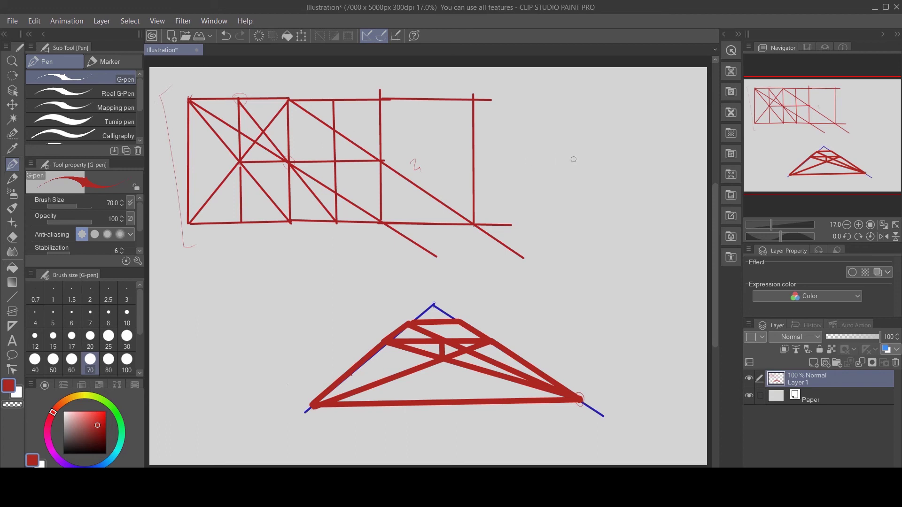
Draw a thick red square in the empty area beside the row of rectangles, discarding the freehand circle made first
{"action": "mouse_move", "coordinate": [570, 151]}
{"action": "left_mouse_down"}
{"action": "mouse_move", "coordinate": [607, 214]}
{"action": "mouse_move", "coordinate": [559, 208]}
{"action": "left_mouse_up"}
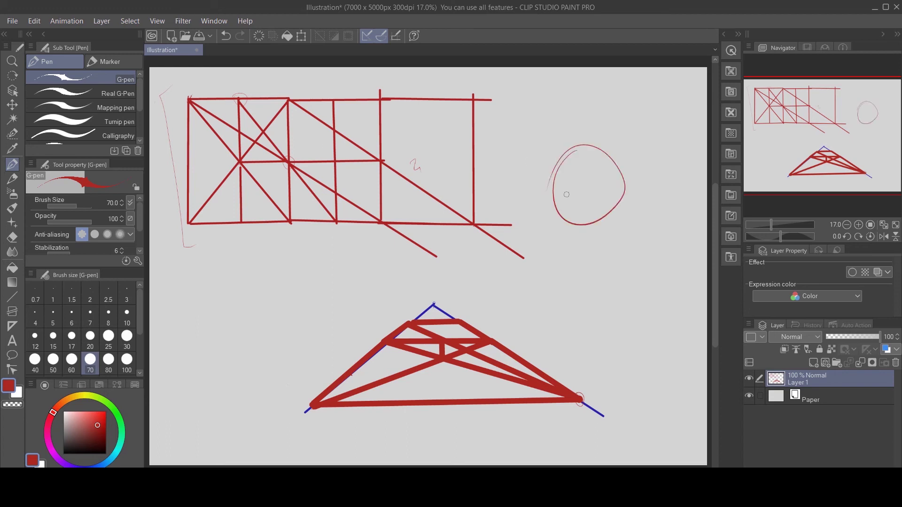
{"action": "key", "text": "ctrl+z"}
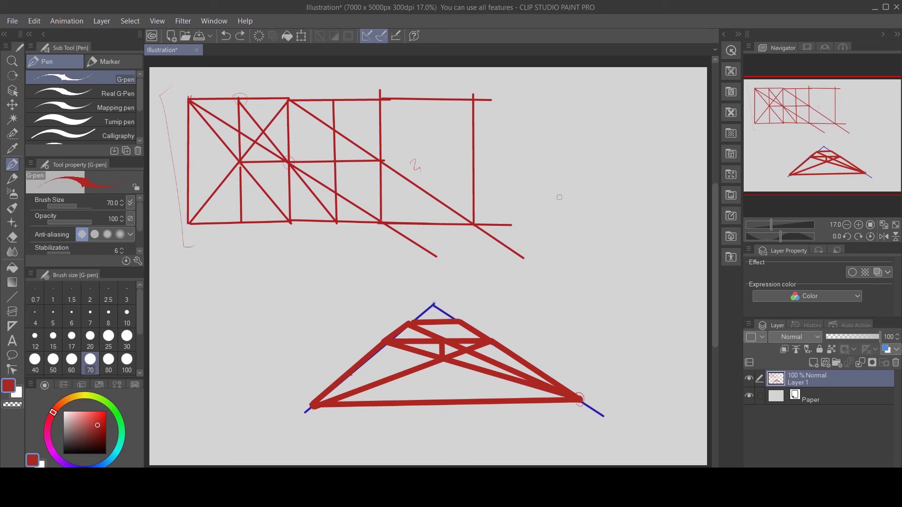
{"action": "mouse_move", "coordinate": [556, 137]}
{"action": "left_mouse_down"}
{"action": "mouse_move", "coordinate": [568, 160]}
{"action": "mouse_move", "coordinate": [576, 237]}
{"action": "mouse_move", "coordinate": [564, 255]}
{"action": "left_mouse_up"}
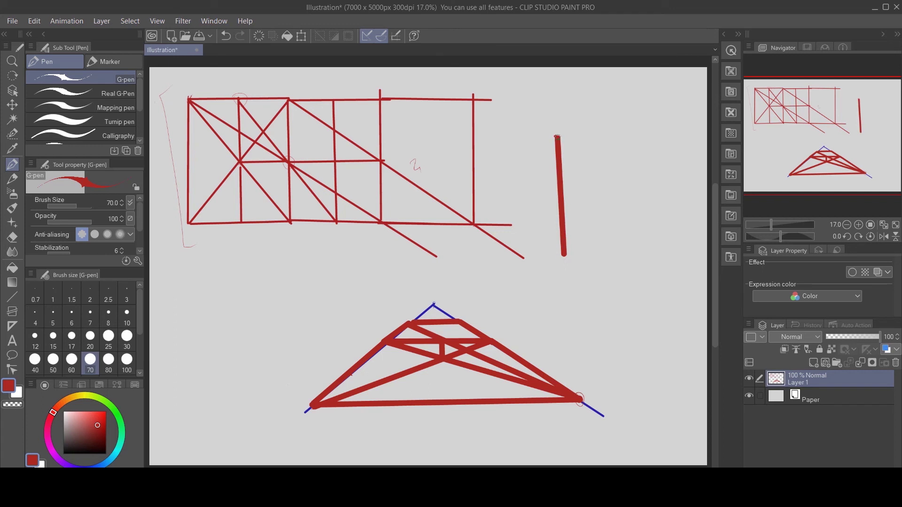
{"action": "mouse_move", "coordinate": [557, 139]}
{"action": "left_mouse_down"}
{"action": "mouse_move", "coordinate": [669, 139]}
{"action": "mouse_move", "coordinate": [674, 263]}
{"action": "left_mouse_up"}
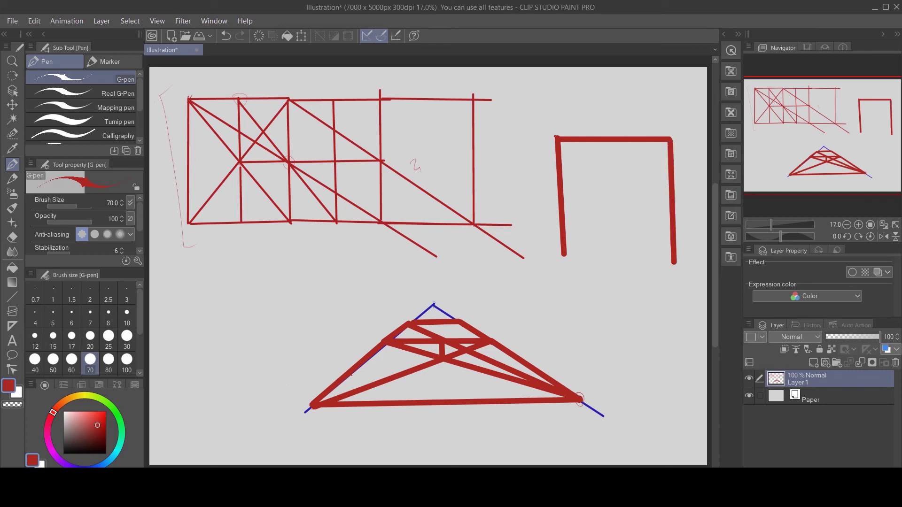
{"action": "left_click_drag", "start_coordinate": [566, 256], "coordinate": [673, 259]}
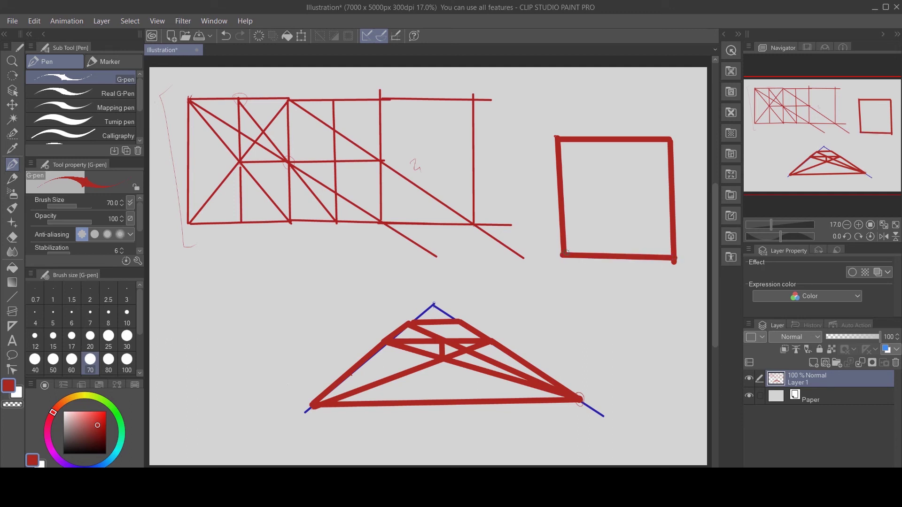
Divide the square with two diagonals plus a vertical and a horizontal line through its centre
{"action": "left_click_drag", "start_coordinate": [567, 252], "coordinate": [667, 142]}
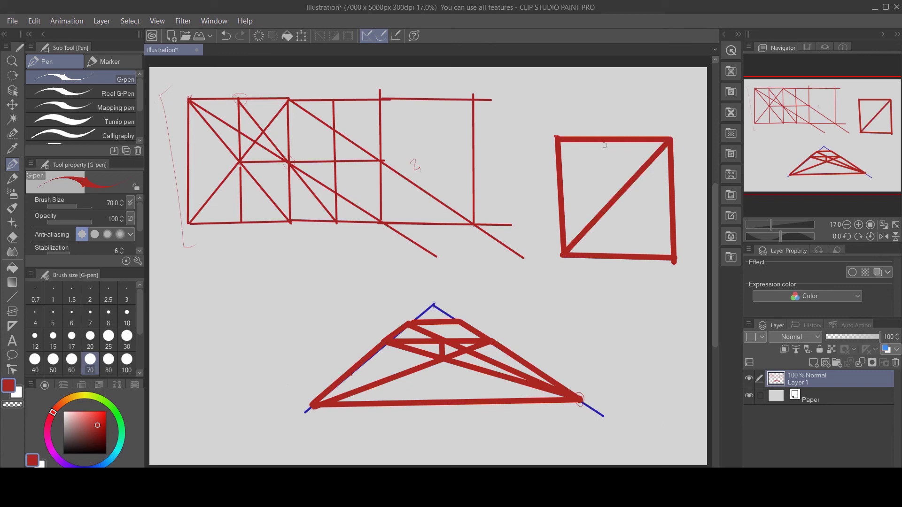
{"action": "mouse_move", "coordinate": [560, 142]}
{"action": "left_mouse_down"}
{"action": "mouse_move", "coordinate": [632, 229]}
{"action": "mouse_move", "coordinate": [672, 256]}
{"action": "left_mouse_up"}
{"action": "left_click_drag", "start_coordinate": [613, 139], "coordinate": [617, 256]}
{"action": "left_click_drag", "start_coordinate": [562, 202], "coordinate": [676, 202]}
{"action": "mouse_move", "coordinate": [563, 179]}
{"action": "left_mouse_down"}
{"action": "mouse_move", "coordinate": [645, 155]}
{"action": "mouse_move", "coordinate": [668, 195]}
{"action": "left_mouse_up"}
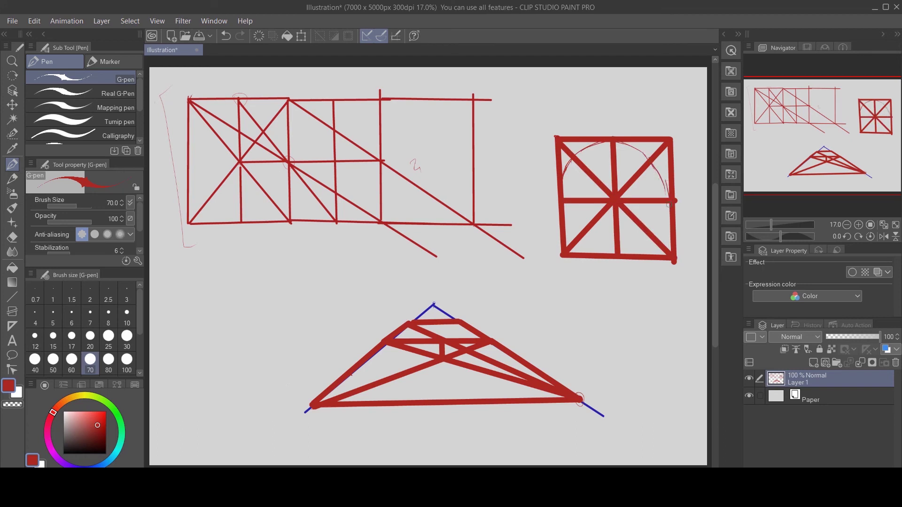
{"action": "key", "text": "ctrl+z"}
{"action": "key", "text": "ctrl+z"}
{"action": "key", "text": "ctrl+z"}
{"action": "key", "text": "ctrl+z"}
{"action": "key", "text": "ctrl+z"}
{"action": "key", "text": "ctrl+z"}
{"action": "key", "text": "ctrl+z"}
Sketch a circle inside the square with arcs that touch the midpoints of its four sides
{"action": "left_click", "coordinate": [562, 189]}
{"action": "mouse_move", "coordinate": [563, 197]}
{"action": "left_mouse_down"}
{"action": "mouse_move", "coordinate": [580, 155]}
{"action": "mouse_move", "coordinate": [607, 140]}
{"action": "mouse_move", "coordinate": [632, 146]}
{"action": "mouse_move", "coordinate": [614, 140]}
{"action": "mouse_move", "coordinate": [658, 179]}
{"action": "left_mouse_up"}
{"action": "key", "text": "ctrl+z"}
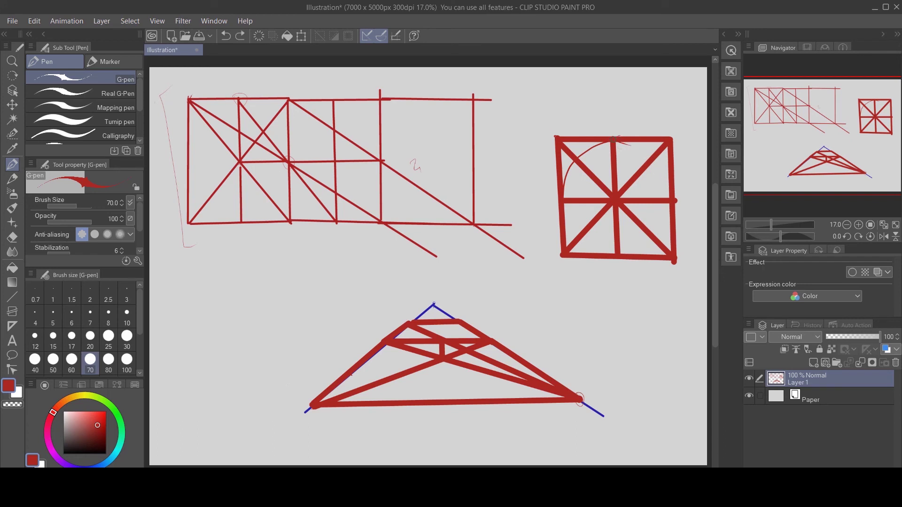
{"action": "mouse_move", "coordinate": [624, 142]}
{"action": "left_mouse_down"}
{"action": "mouse_move", "coordinate": [665, 175]}
{"action": "mouse_move", "coordinate": [662, 222]}
{"action": "left_mouse_up"}
{"action": "mouse_move", "coordinate": [562, 211]}
{"action": "left_mouse_down"}
{"action": "mouse_move", "coordinate": [573, 241]}
{"action": "mouse_move", "coordinate": [603, 254]}
{"action": "left_mouse_up"}
{"action": "mouse_move", "coordinate": [665, 201]}
{"action": "left_mouse_down"}
{"action": "mouse_move", "coordinate": [662, 234]}
{"action": "mouse_move", "coordinate": [641, 255]}
{"action": "left_mouse_up"}
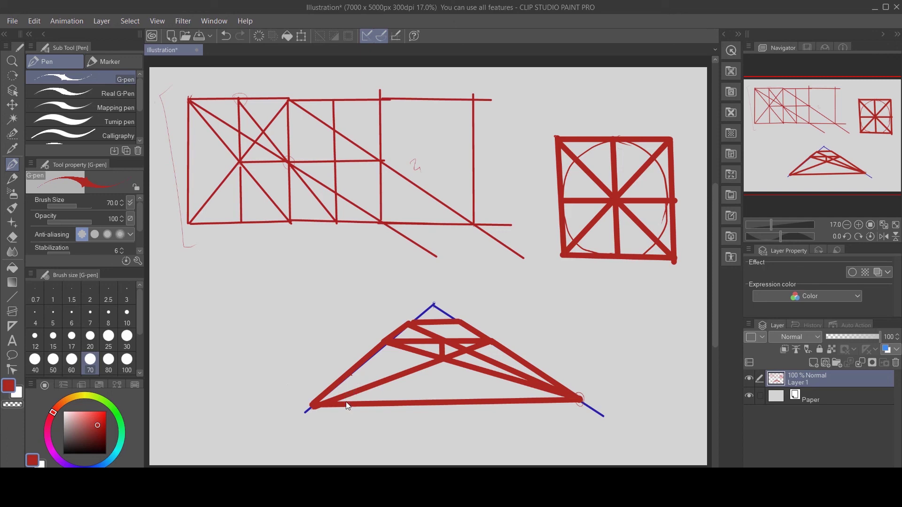
Clear all the rectangle, perspective and circle drawings from the layer and deselect
{"action": "key", "text": "ctrl+a"}
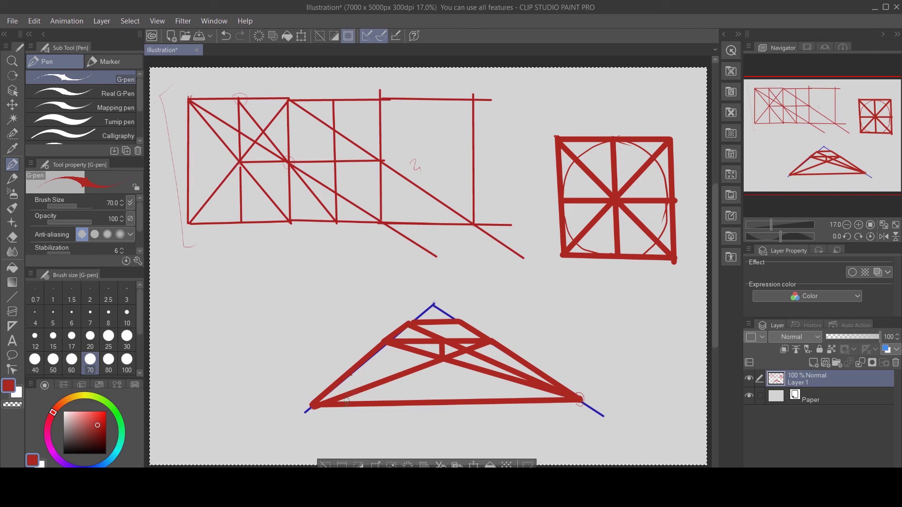
{"action": "key", "text": "Delete"}
{"action": "key", "text": "ctrl+d"}
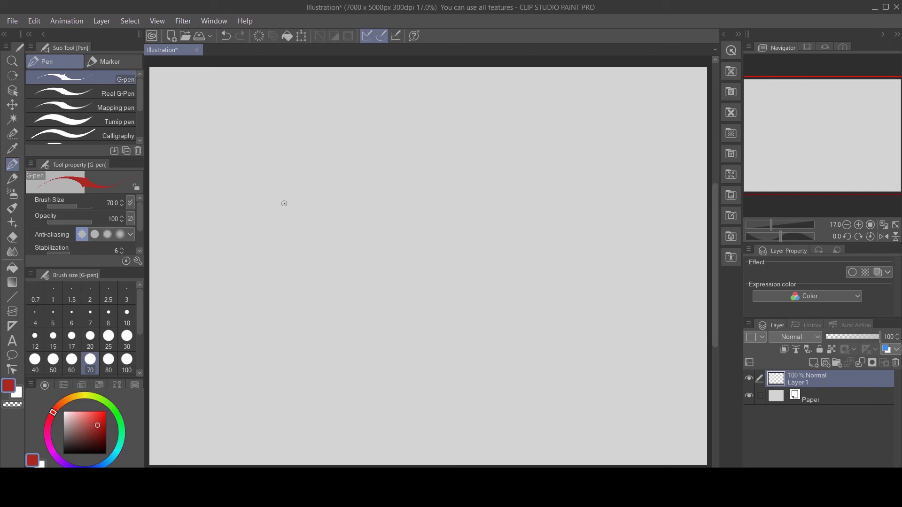
Sketch a thin four-sided plane lying flat in perspective in the upper middle of the blank canvas
{"action": "left_click_drag", "start_coordinate": [285, 204], "coordinate": [372, 152]}
{"action": "mouse_move", "coordinate": [285, 204]}
{"action": "left_mouse_down"}
{"action": "mouse_move", "coordinate": [355, 241]}
{"action": "mouse_move", "coordinate": [440, 179]}
{"action": "left_mouse_up"}
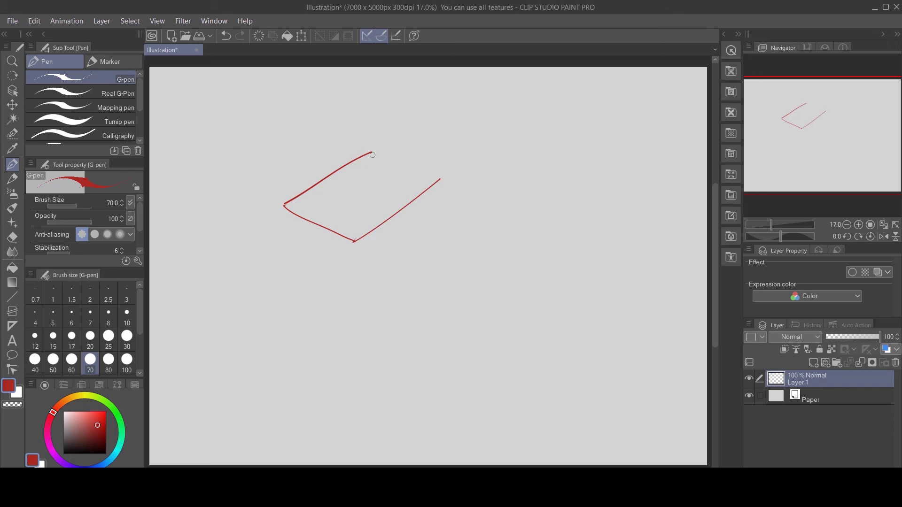
{"action": "left_click_drag", "start_coordinate": [373, 155], "coordinate": [438, 185]}
Draw a dashed upright plane on the flat plane's far edge and label it "mirror plane" with a leader line
{"action": "left_click_drag", "start_coordinate": [373, 149], "coordinate": [367, 98]}
{"action": "left_click_drag", "start_coordinate": [437, 179], "coordinate": [433, 114]}
{"action": "mouse_move", "coordinate": [366, 100]}
{"action": "left_mouse_down"}
{"action": "mouse_move", "coordinate": [426, 127]}
{"action": "mouse_move", "coordinate": [456, 217]}
{"action": "left_mouse_up"}
{"action": "mouse_move", "coordinate": [450, 257]}
{"action": "left_mouse_down"}
{"action": "mouse_move", "coordinate": [463, 239]}
{"action": "mouse_move", "coordinate": [486, 252]}
{"action": "mouse_move", "coordinate": [500, 230]}
{"action": "left_mouse_up"}
{"action": "mouse_move", "coordinate": [480, 280]}
{"action": "left_mouse_down"}
{"action": "mouse_move", "coordinate": [482, 287]}
{"action": "mouse_move", "coordinate": [489, 276]}
{"action": "mouse_move", "coordinate": [496, 293]}
{"action": "left_mouse_up"}
{"action": "left_click_drag", "start_coordinate": [502, 282], "coordinate": [535, 272]}
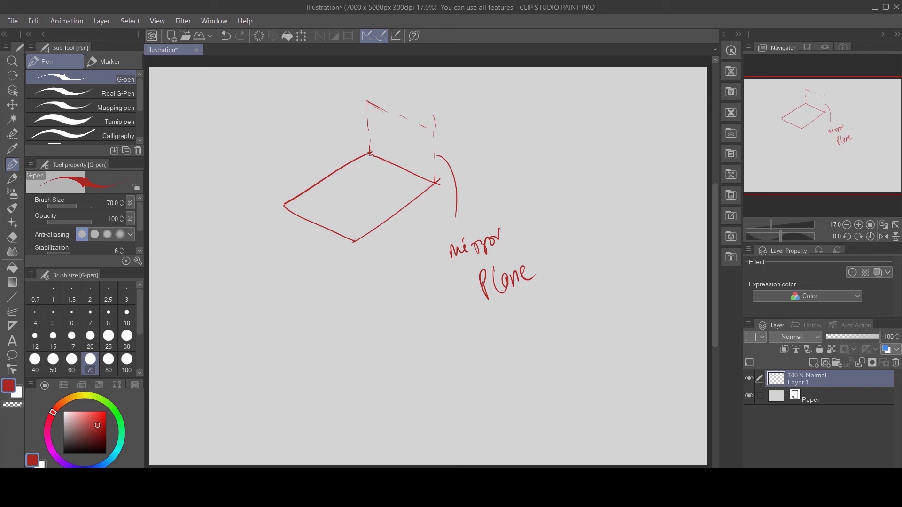
Draw thick diagonals across the flat plane and a line from its centre to the far edge's midpoint
{"action": "left_click_drag", "start_coordinate": [369, 155], "coordinate": [353, 240]}
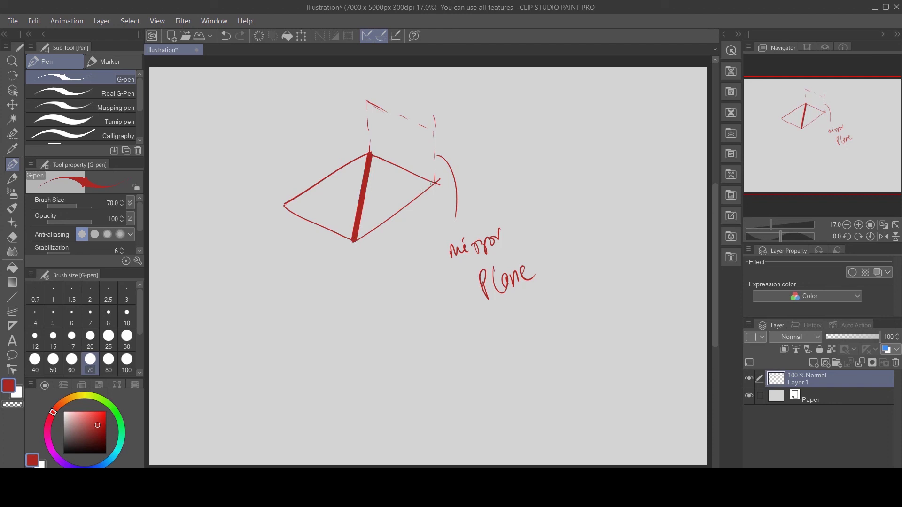
{"action": "left_click_drag", "start_coordinate": [435, 182], "coordinate": [284, 204]}
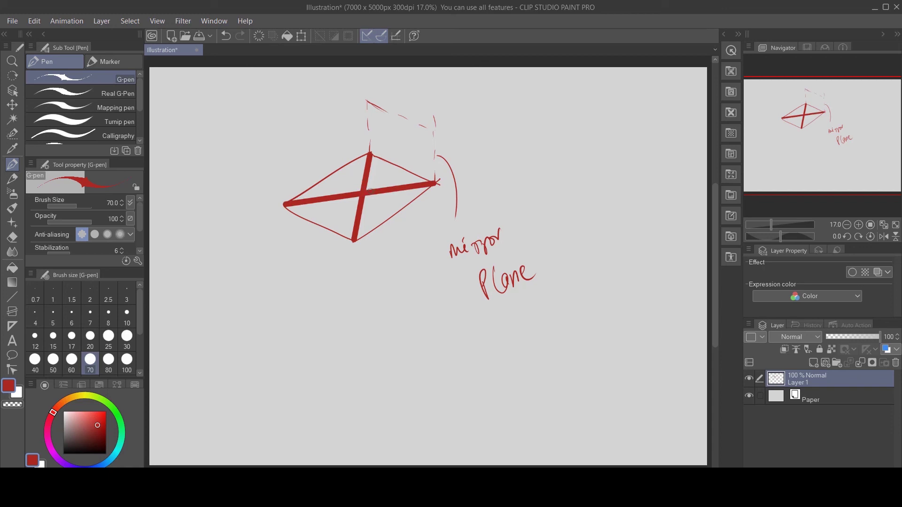
{"action": "left_click_drag", "start_coordinate": [369, 185], "coordinate": [397, 166]}
Mirror the flat plane by projecting a line from its left corner through the far-edge midpoint and extending both side edges
{"action": "left_click_drag", "start_coordinate": [285, 204], "coordinate": [532, 117]}
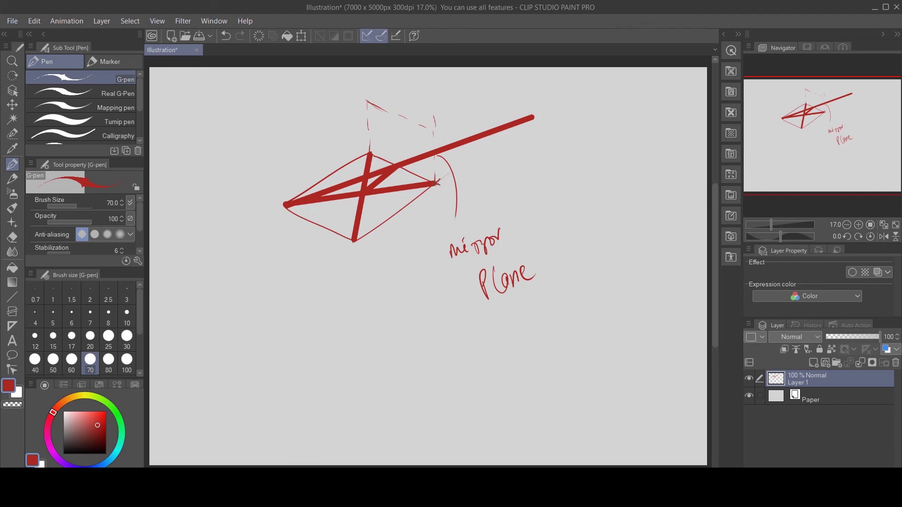
{"action": "left_click_drag", "start_coordinate": [437, 183], "coordinate": [520, 109]}
{"action": "left_click_drag", "start_coordinate": [369, 152], "coordinate": [442, 84]}
{"action": "mouse_move", "coordinate": [438, 93]}
{"action": "left_mouse_down"}
{"action": "mouse_move", "coordinate": [468, 120]}
{"action": "mouse_move", "coordinate": [435, 90]}
{"action": "mouse_move", "coordinate": [498, 124]}
{"action": "left_mouse_up"}
Redraw the mirrored plane's far edge so it ends where the projected line crosses the extended side edge
{"action": "key", "text": "ctrl"}
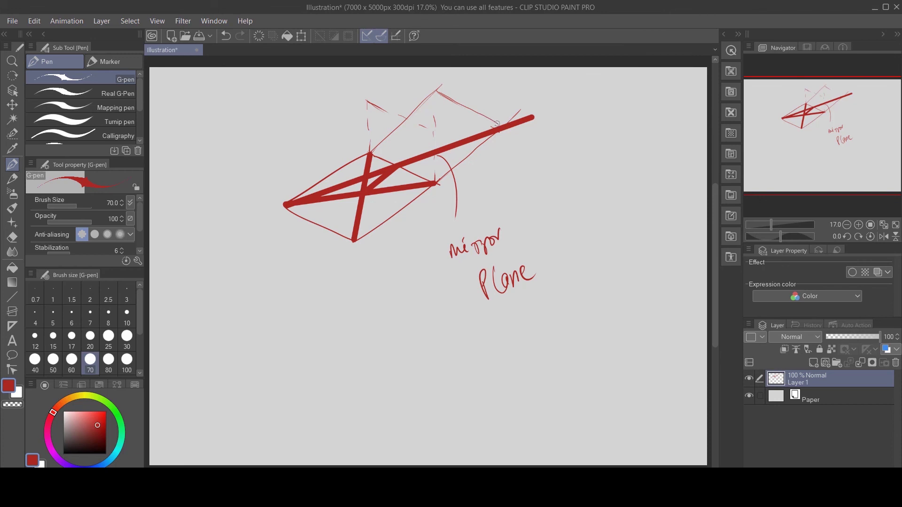
{"action": "key", "text": "ctrl+z"}
{"action": "key", "text": "ctrl+z"}
{"action": "key", "text": "ctrl+y"}
{"action": "key", "text": "ctrl+y"}
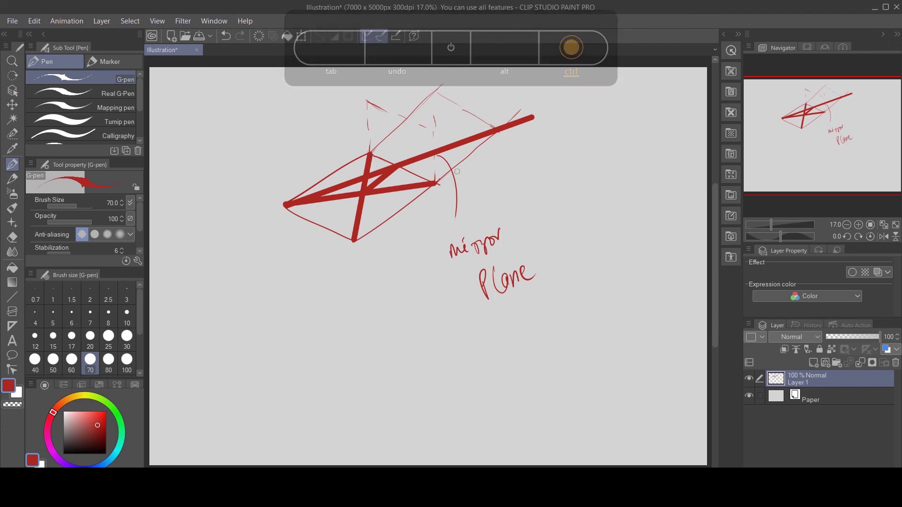
{"action": "left_click_drag", "start_coordinate": [436, 91], "coordinate": [477, 121]}
{"action": "key", "text": "ctrl+z"}
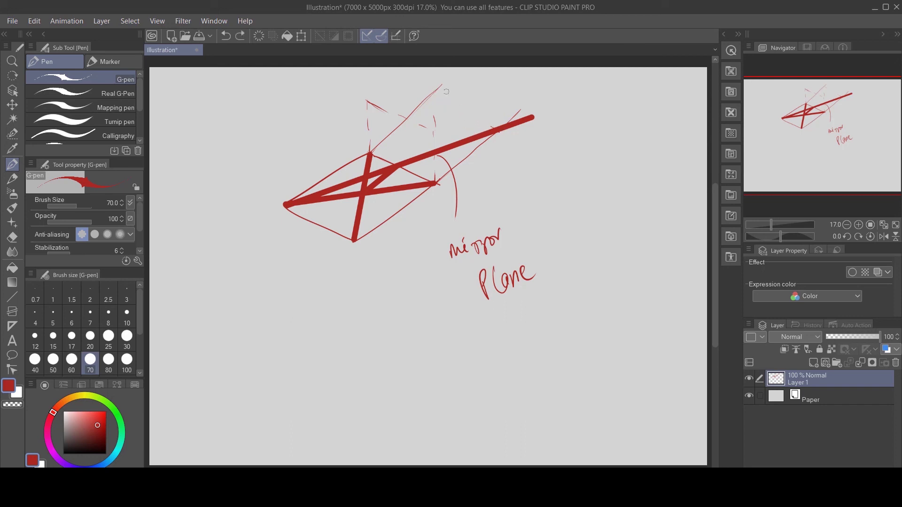
{"action": "left_click_drag", "start_coordinate": [438, 91], "coordinate": [498, 133]}
Clear the mirror-plane drawing from the layer and deselect
{"action": "key", "text": "ctrl+a"}
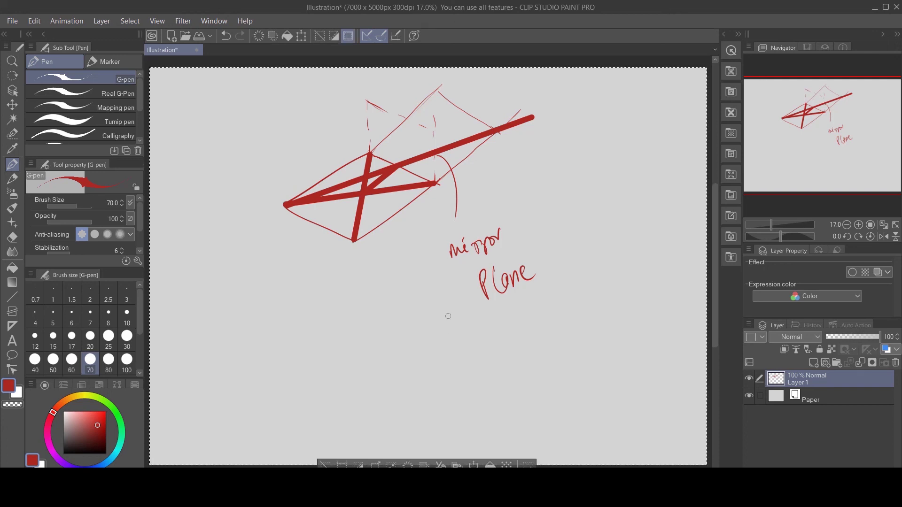
{"action": "key", "text": "Delete"}
{"action": "key", "text": "ctrl+d"}
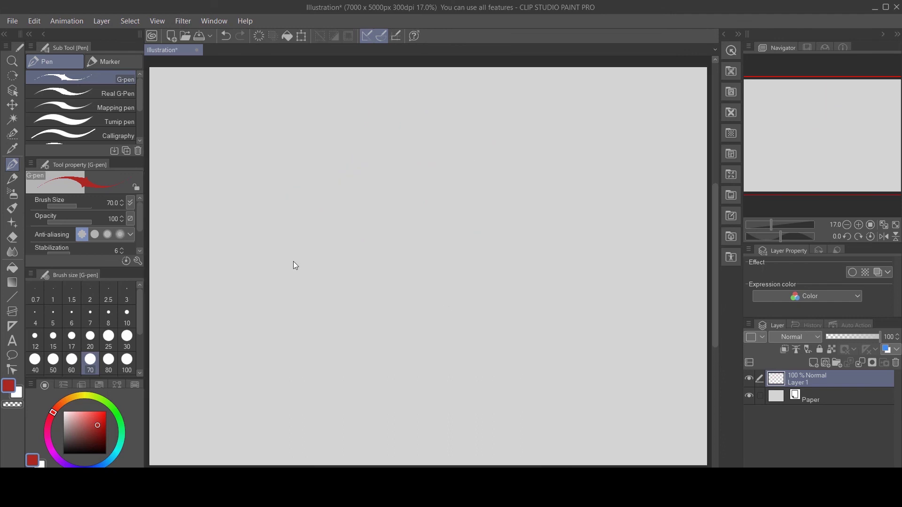